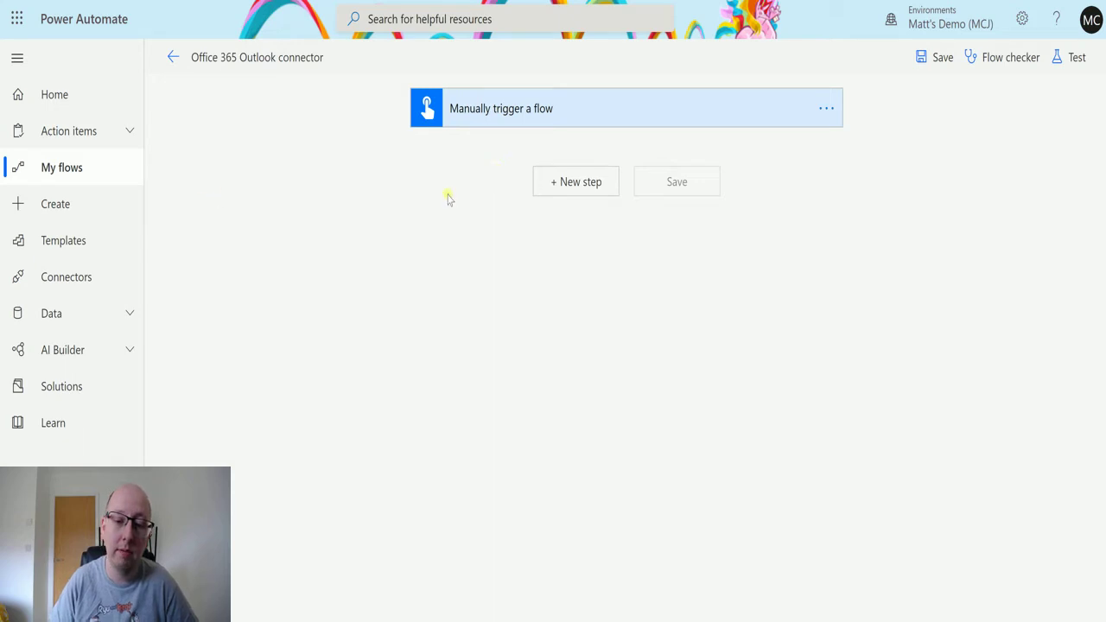
# Add a new step after the manual trigger and clear an 'office' search to list all connectors
pyautogui.click(568, 190)
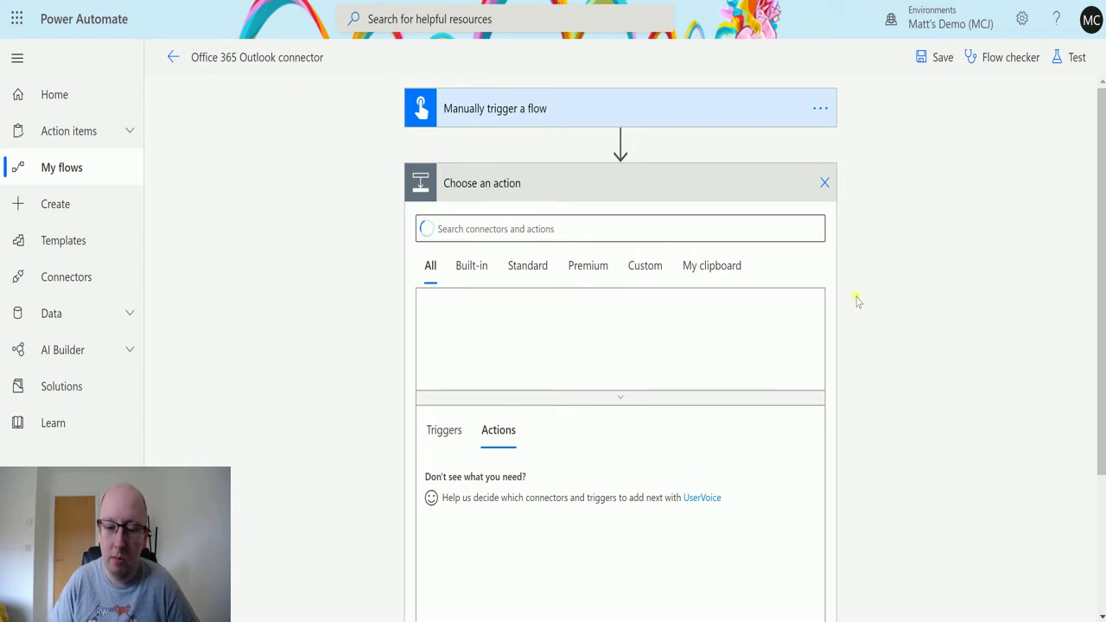
pyautogui.click(617, 235)
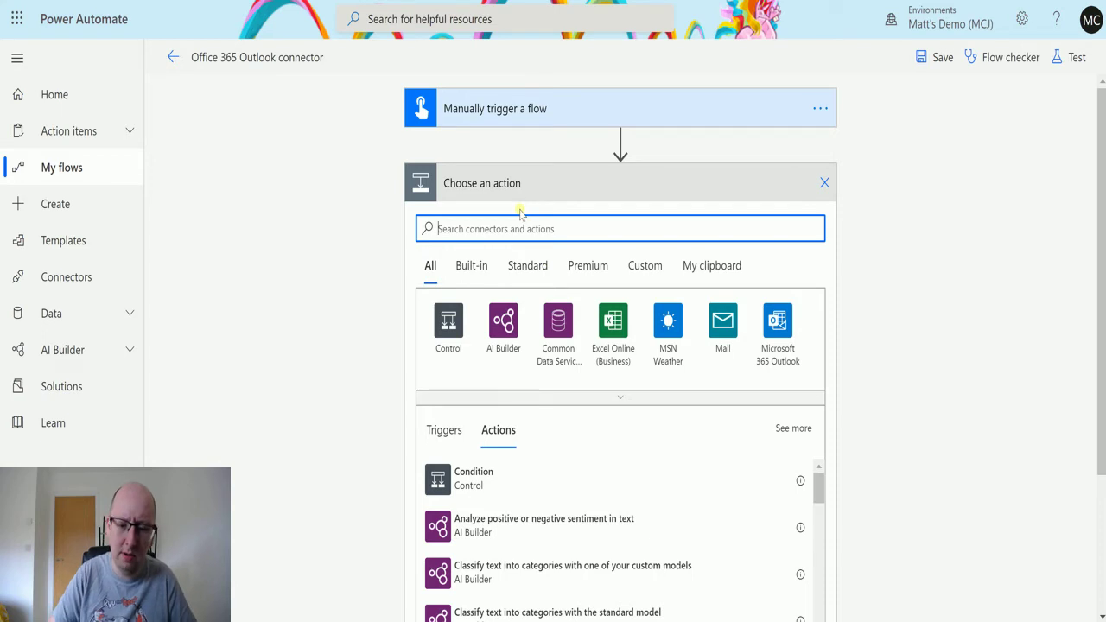
pyautogui.write('of')
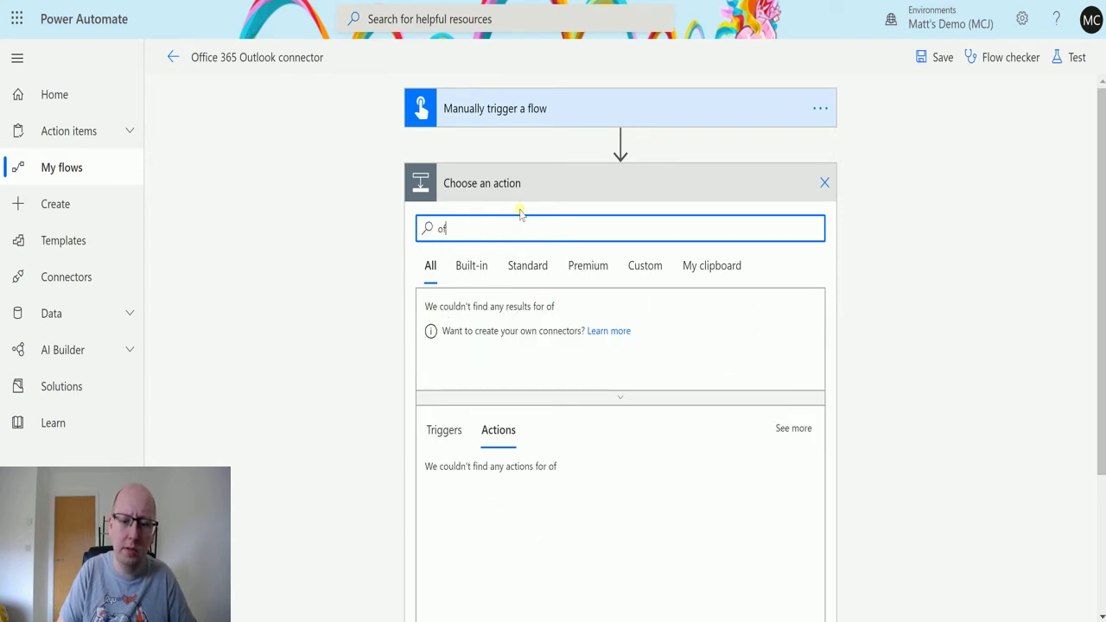
pyautogui.write('fice')
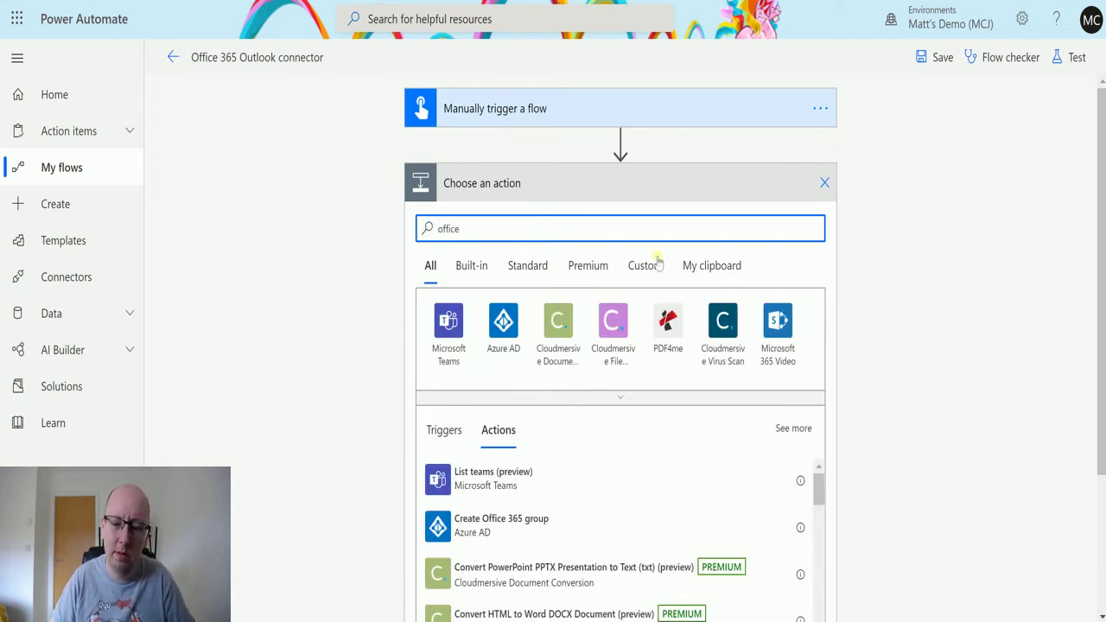
pyautogui.doubleClick(479, 220)
pyautogui.press('BackSpace')
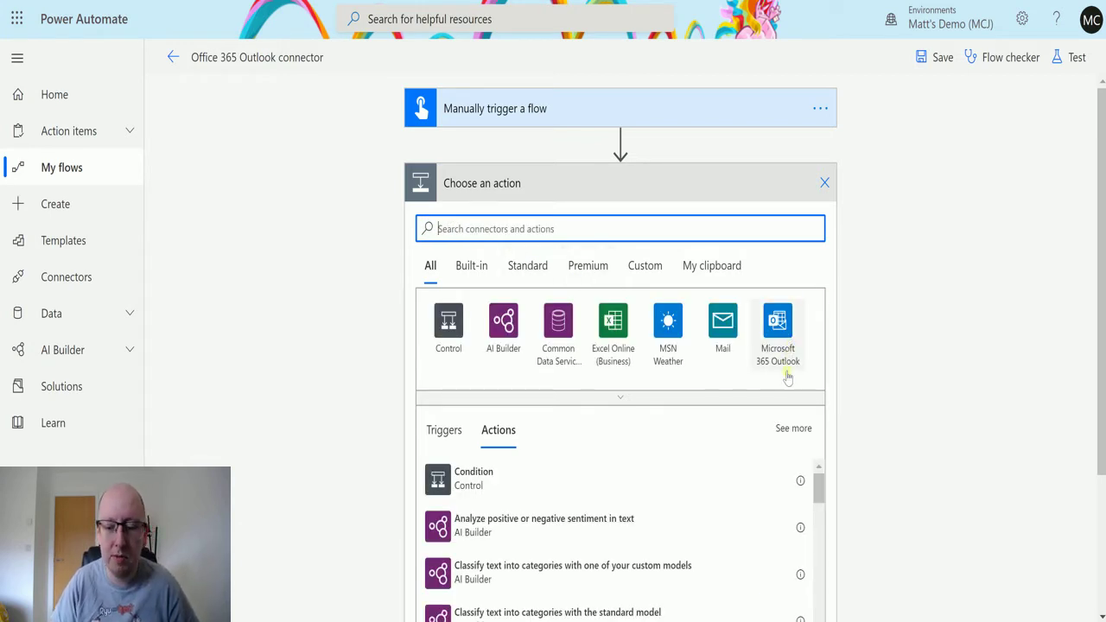
# Pick the Microsoft 365 Outlook connector and show its Actions list rather than its Triggers
pyautogui.click(778, 322)
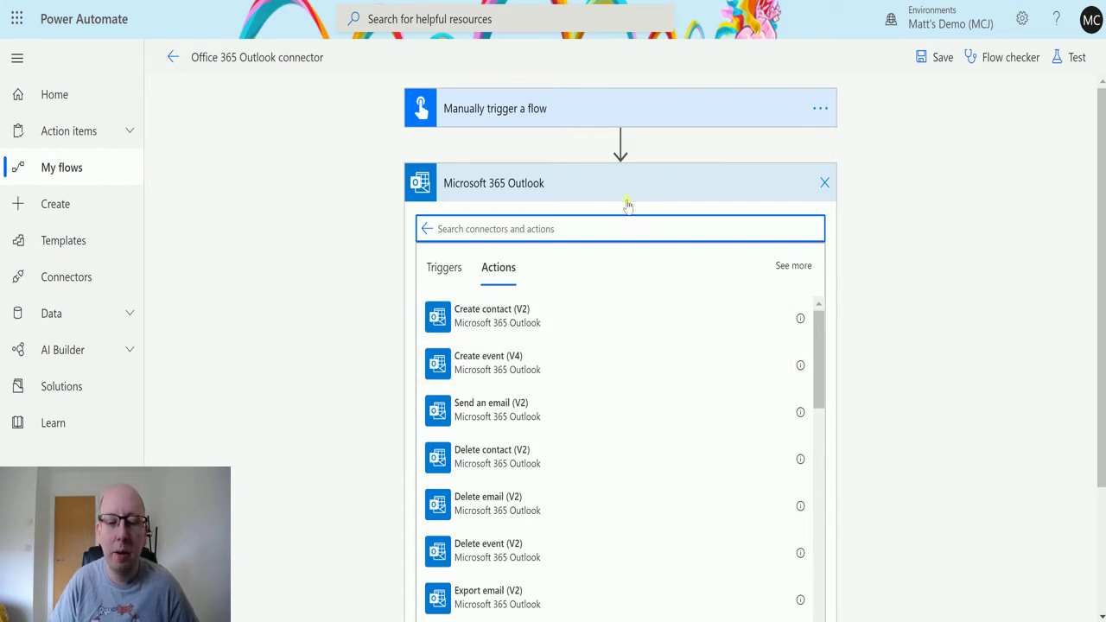
pyautogui.click(448, 265)
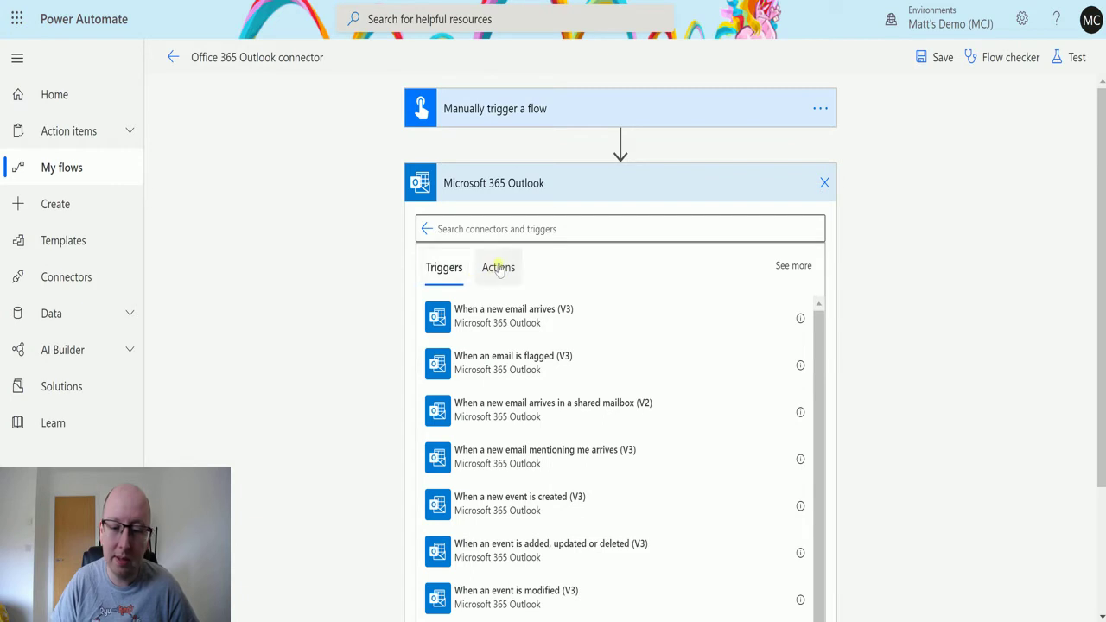
pyautogui.click(499, 268)
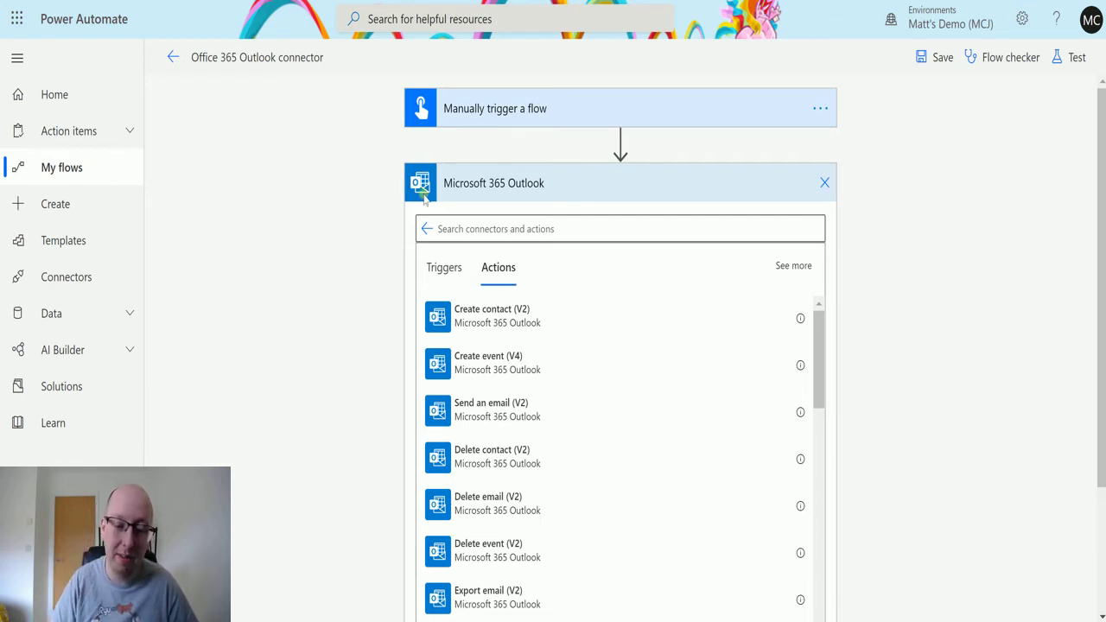
# Add Outlook's Create contact (V2) action with its Folder id set to Contacts
pyautogui.click(515, 322)
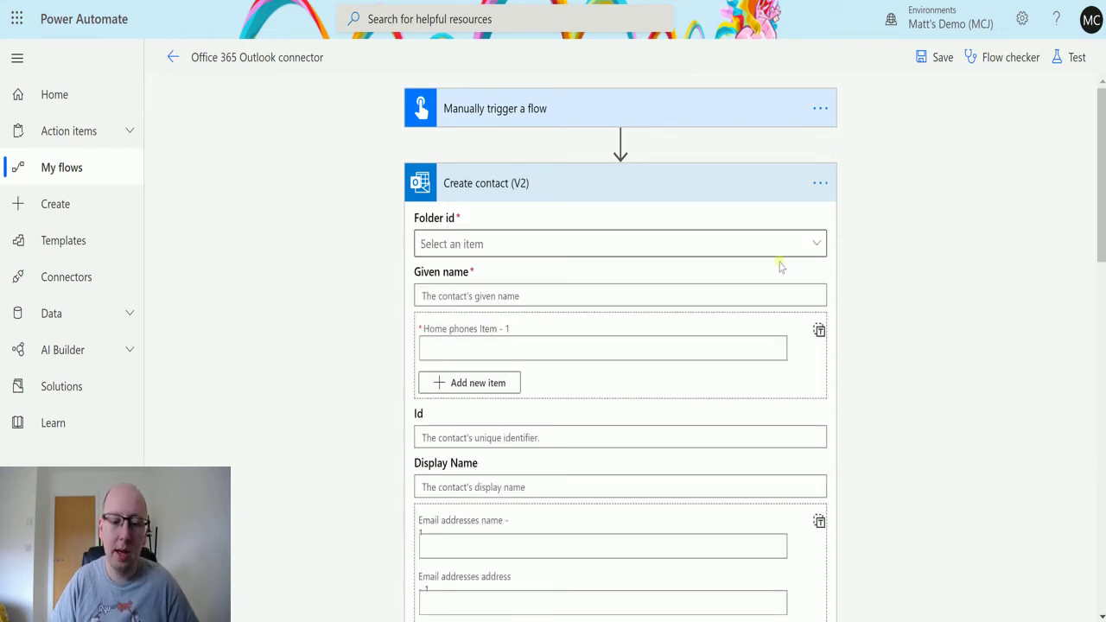
pyautogui.scroll(-2, 793, 212)
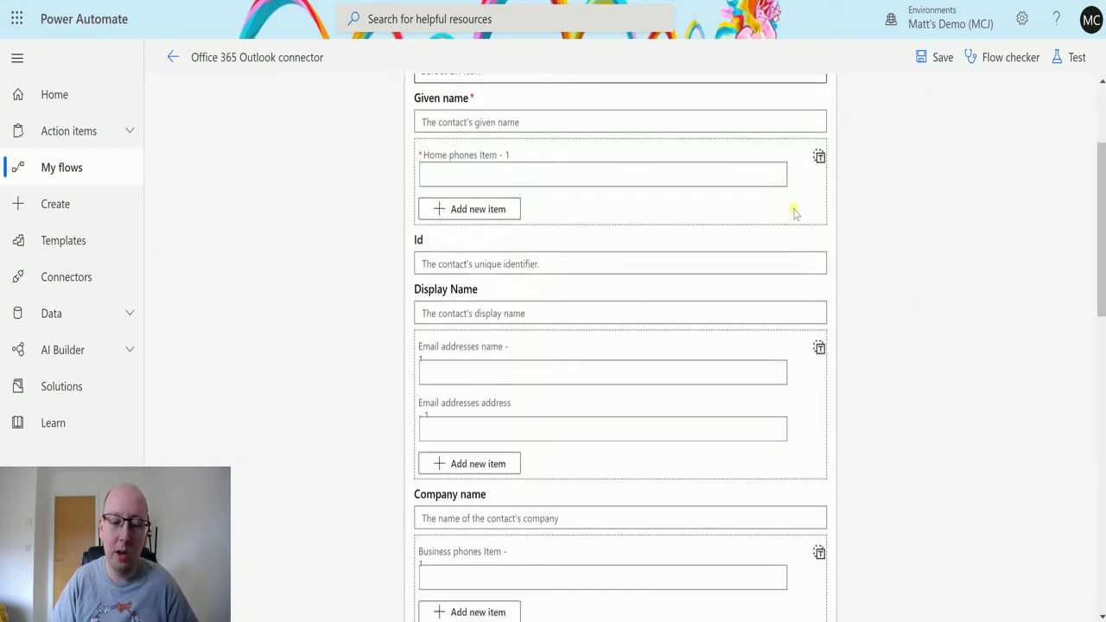
pyautogui.scroll(-3, 908, 237)
pyautogui.scroll(5, 921, 296)
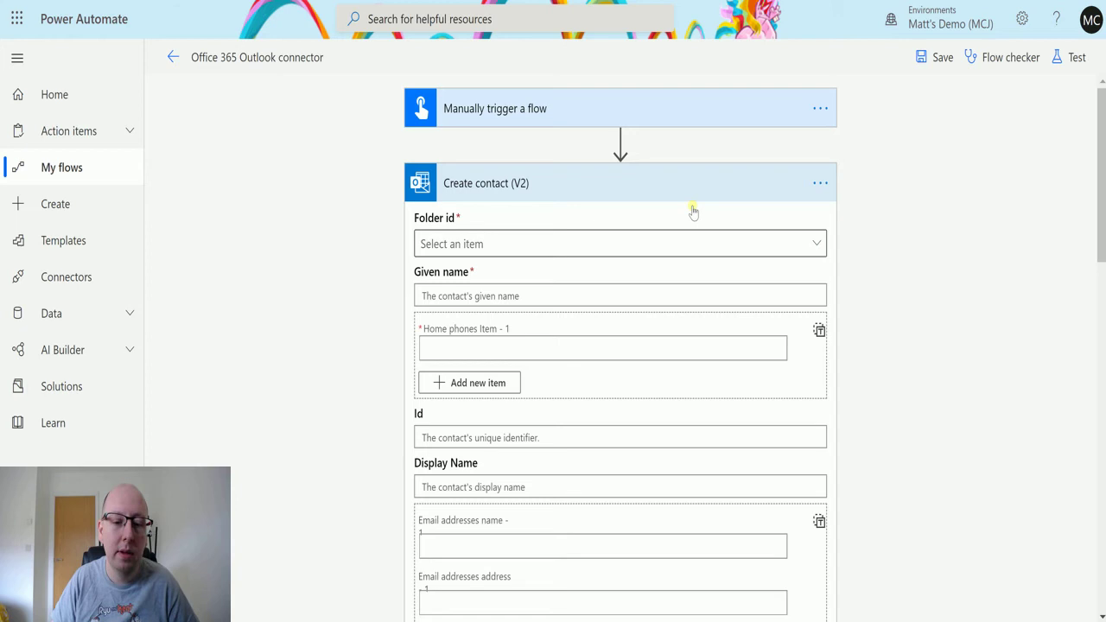
pyautogui.click(818, 247)
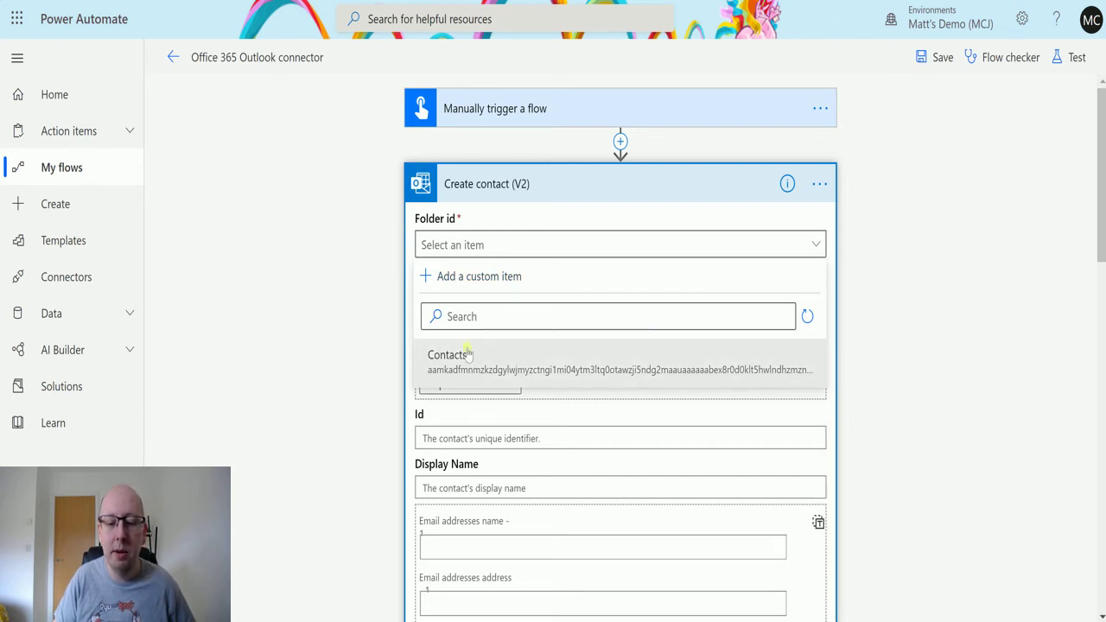
pyautogui.click(536, 359)
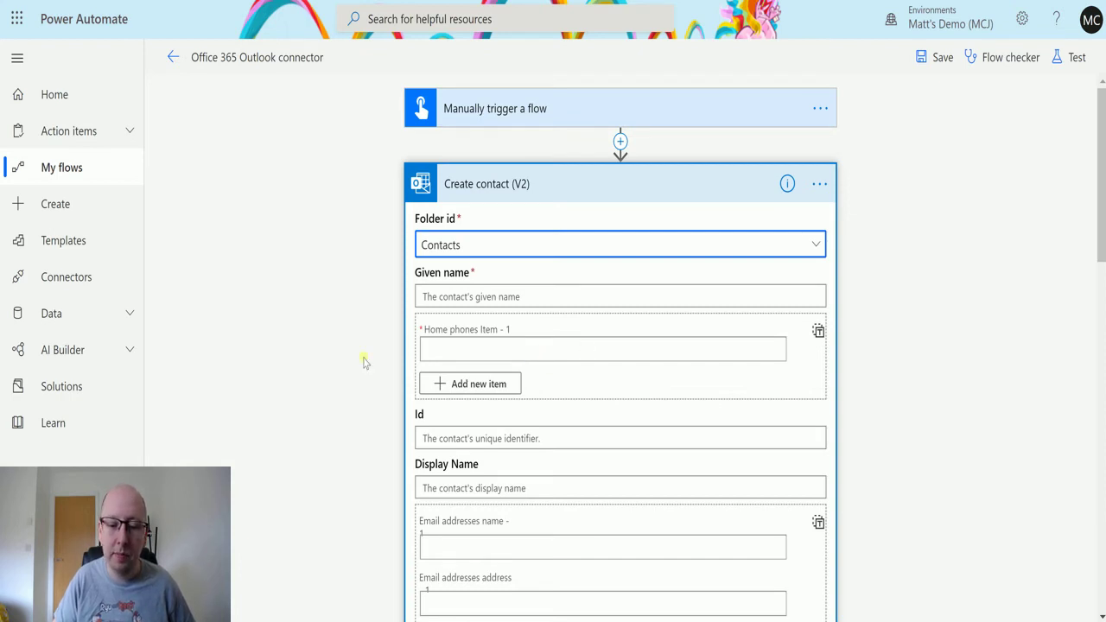
# Enter the contact's full name as Given name and a home phone number in Home phones Item - 1
pyautogui.click(508, 296)
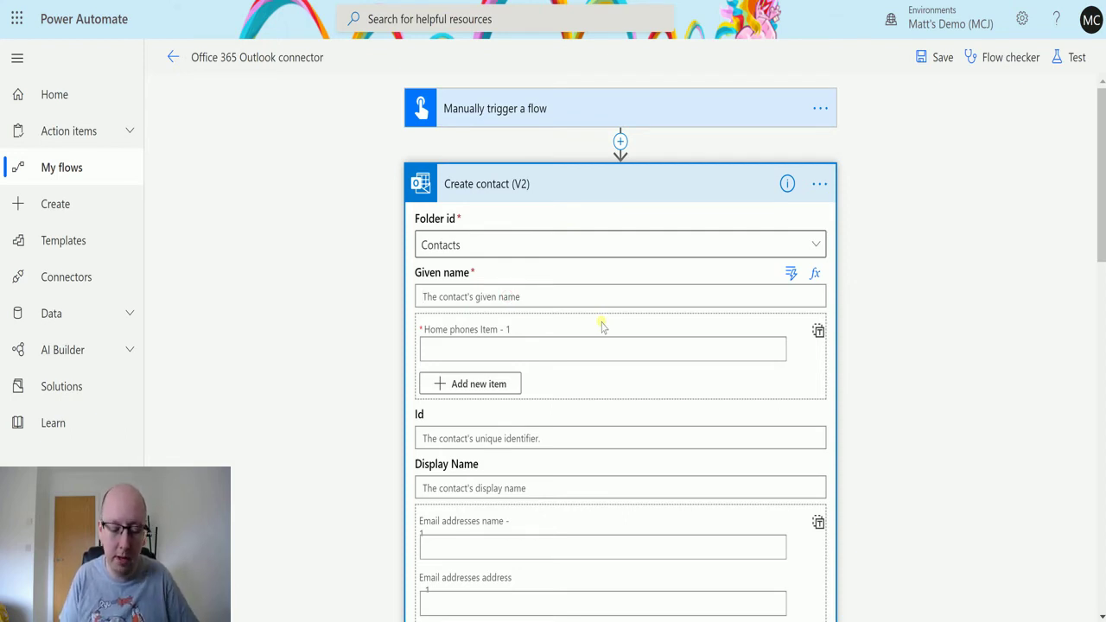
pyautogui.write('Frank Wes')
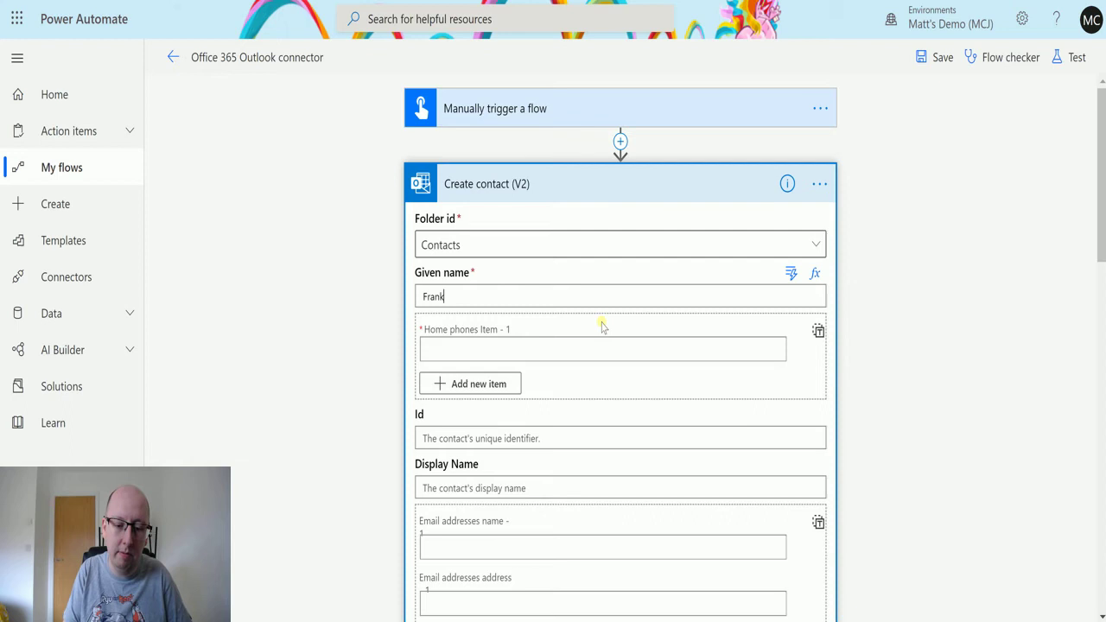
pyautogui.press('BackSpace')
pyautogui.press('BackSpace')
pyautogui.press('BackSpace')
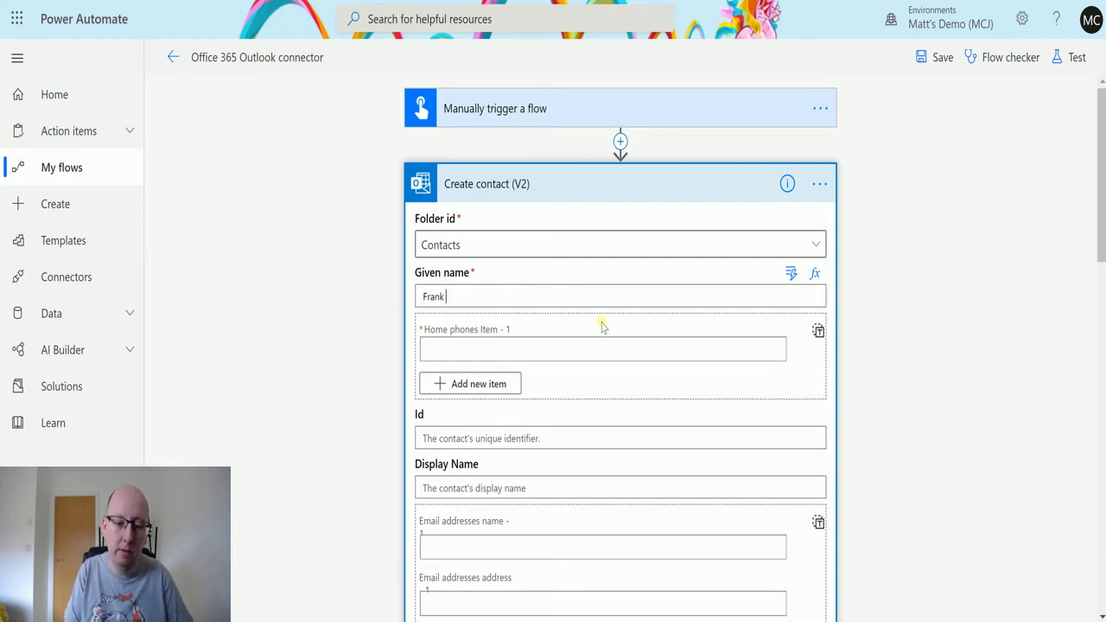
pyautogui.write('Castle')
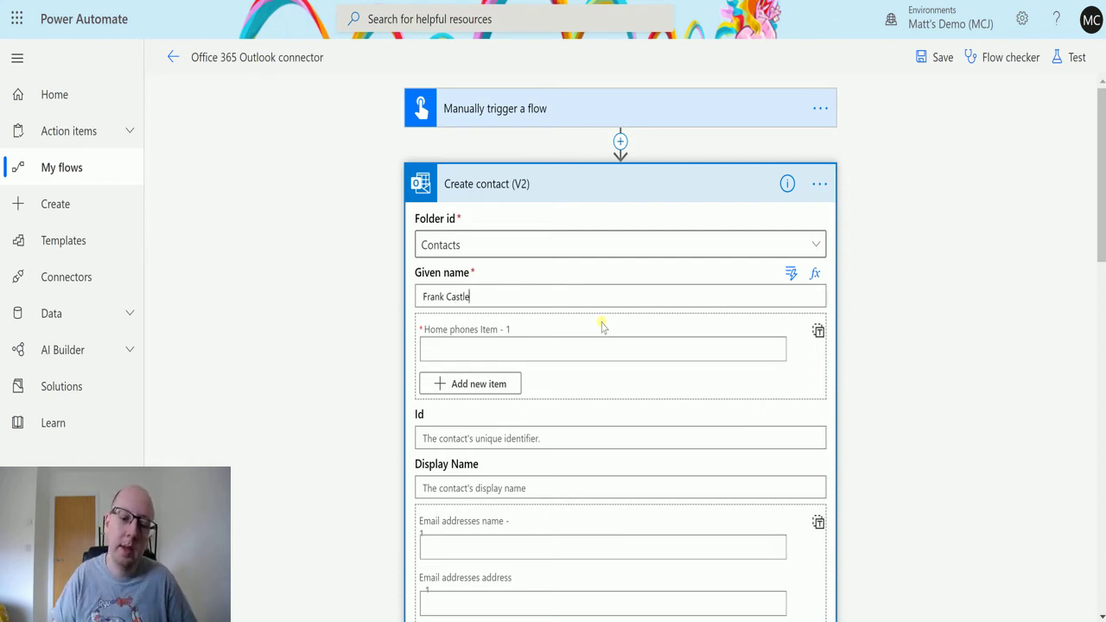
pyautogui.click(511, 351)
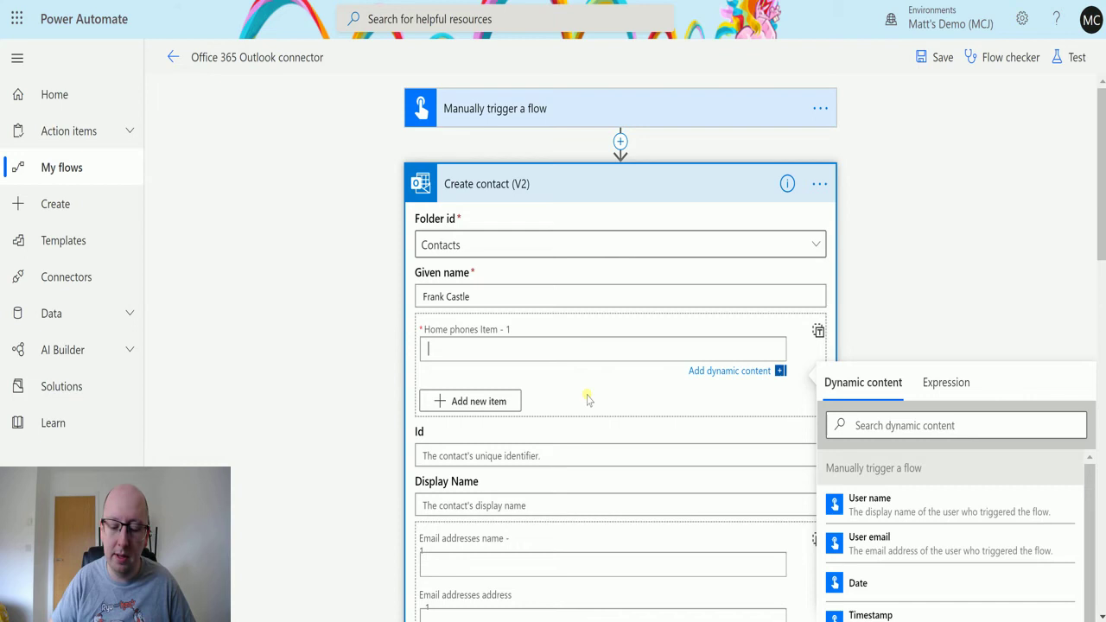
pyautogui.write('0123456')
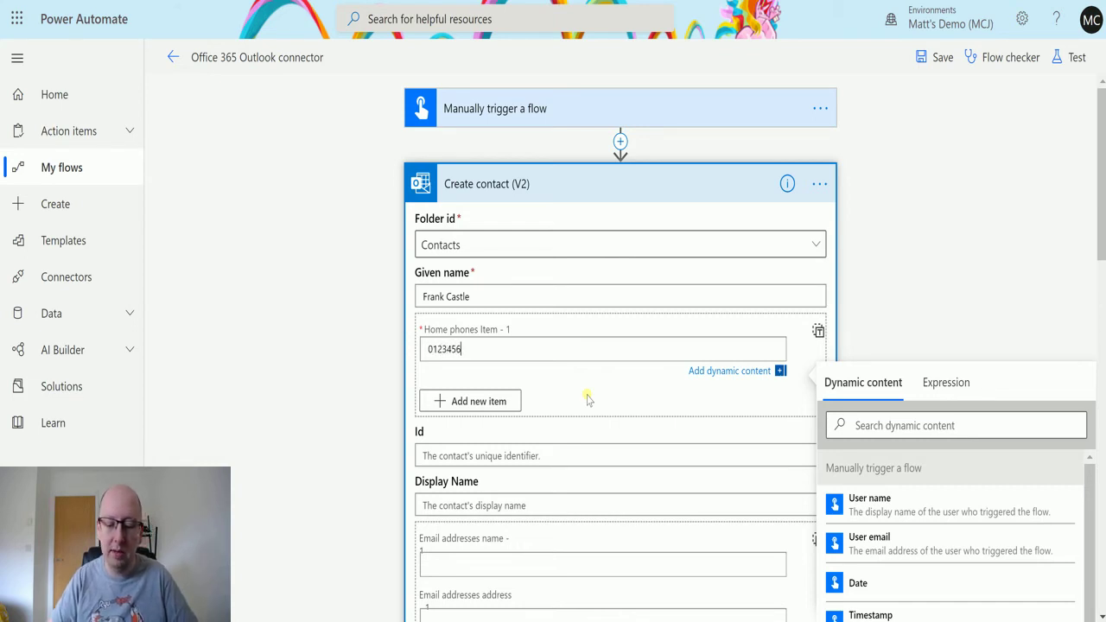
pyautogui.write('789')
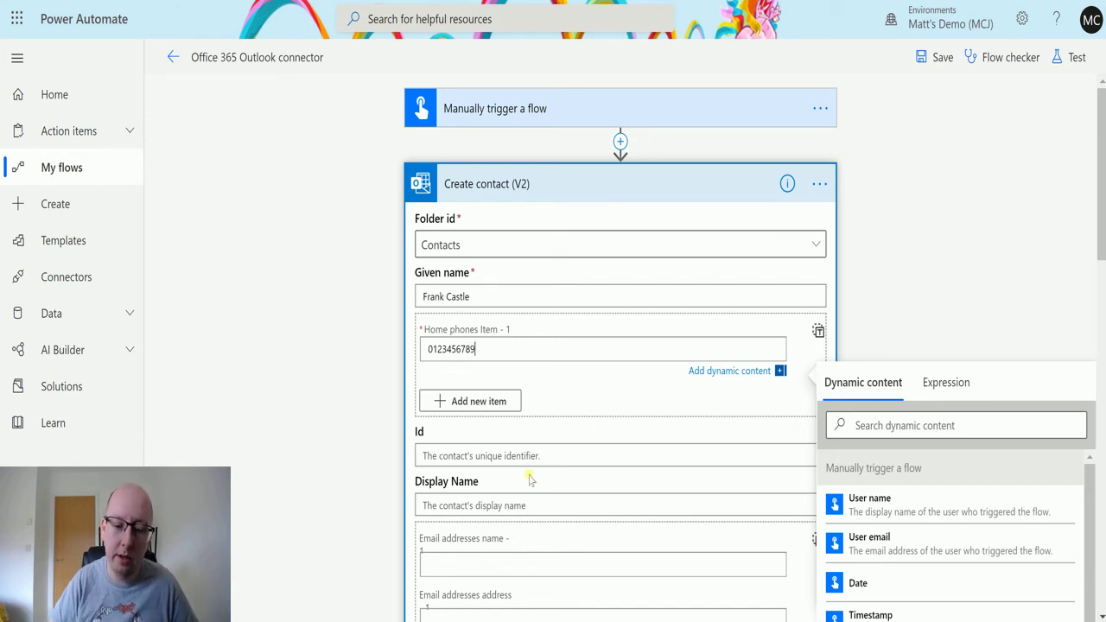
pyautogui.scroll(-1, 632, 392)
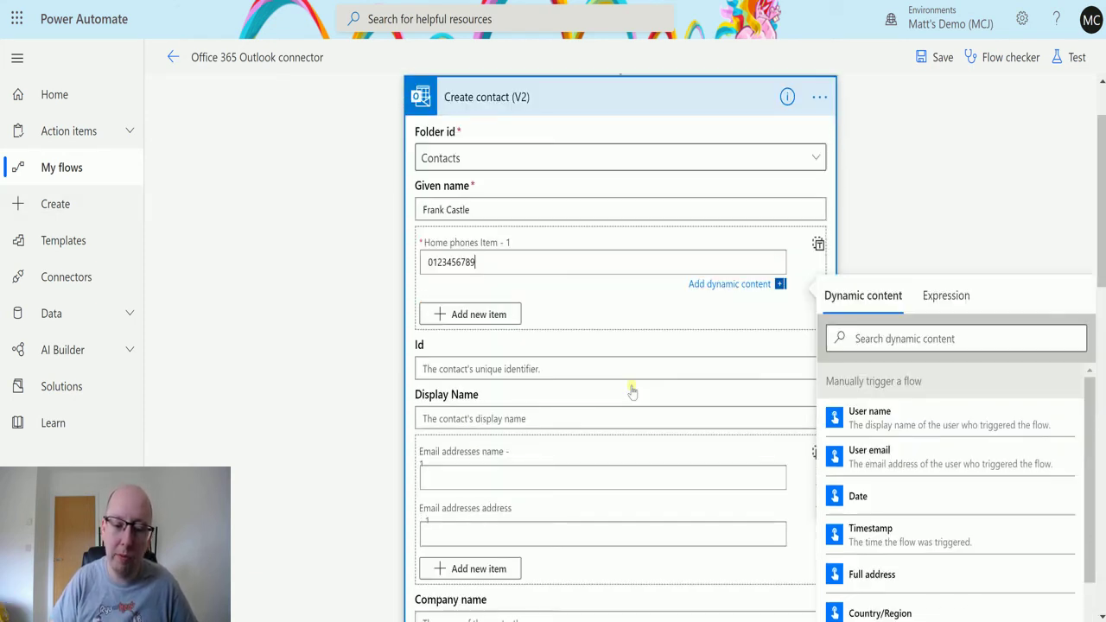
pyautogui.click(751, 325)
pyautogui.click(910, 241)
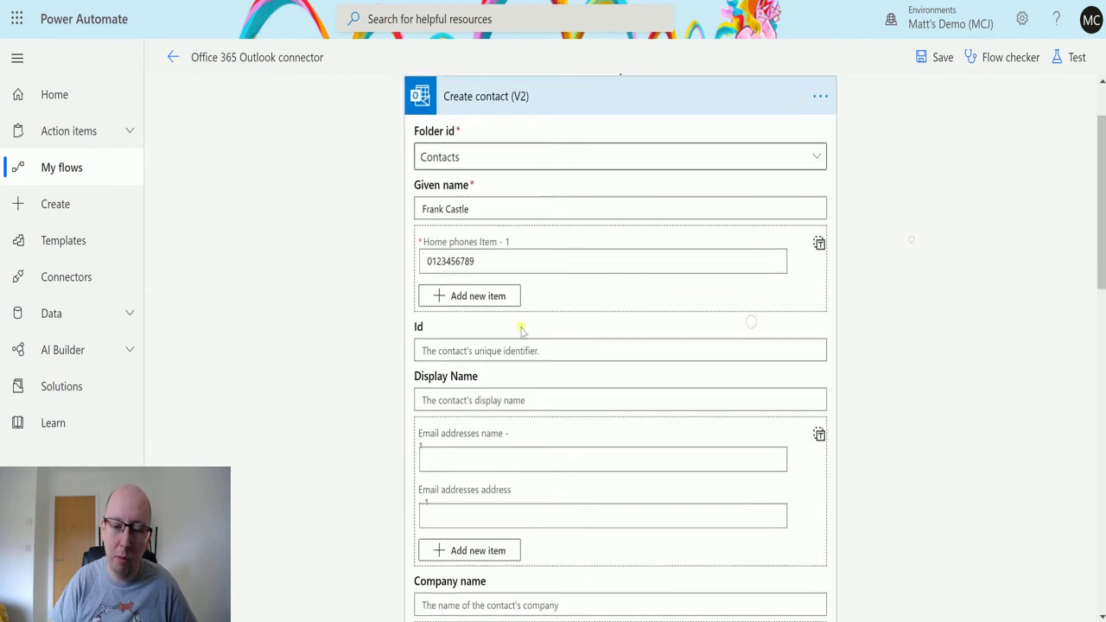
pyautogui.click(487, 296)
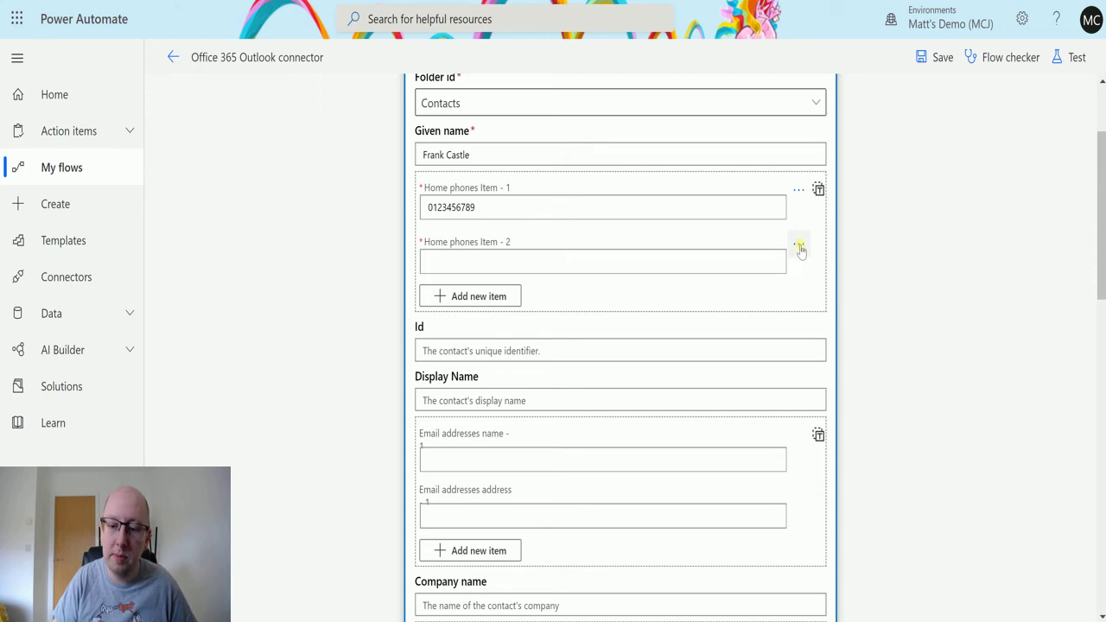
pyautogui.click(800, 250)
pyautogui.click(803, 269)
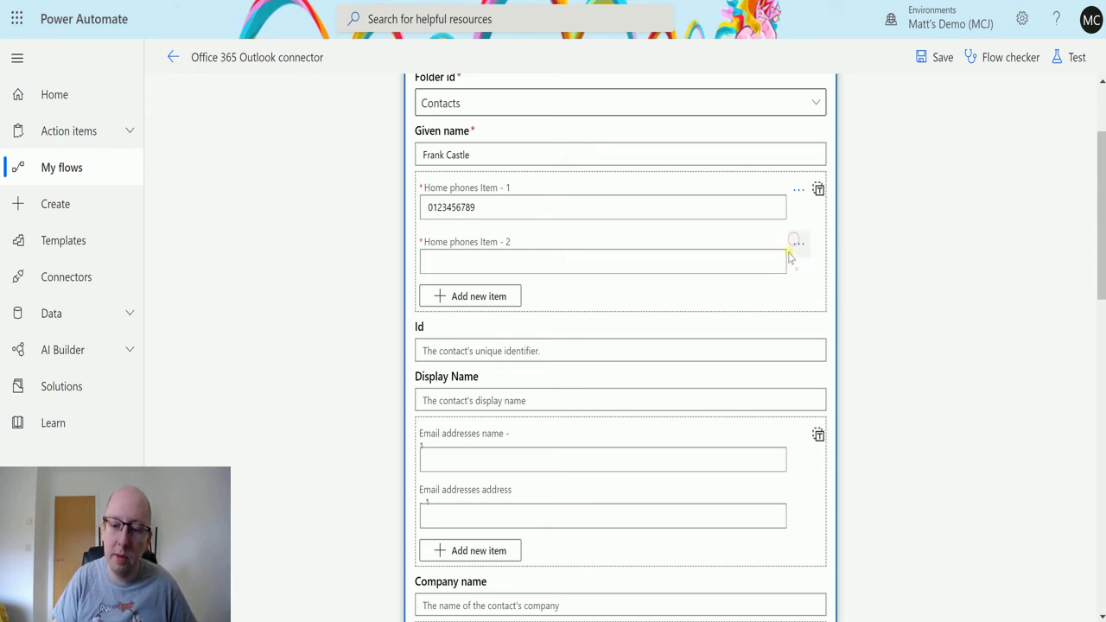
pyautogui.click(819, 190)
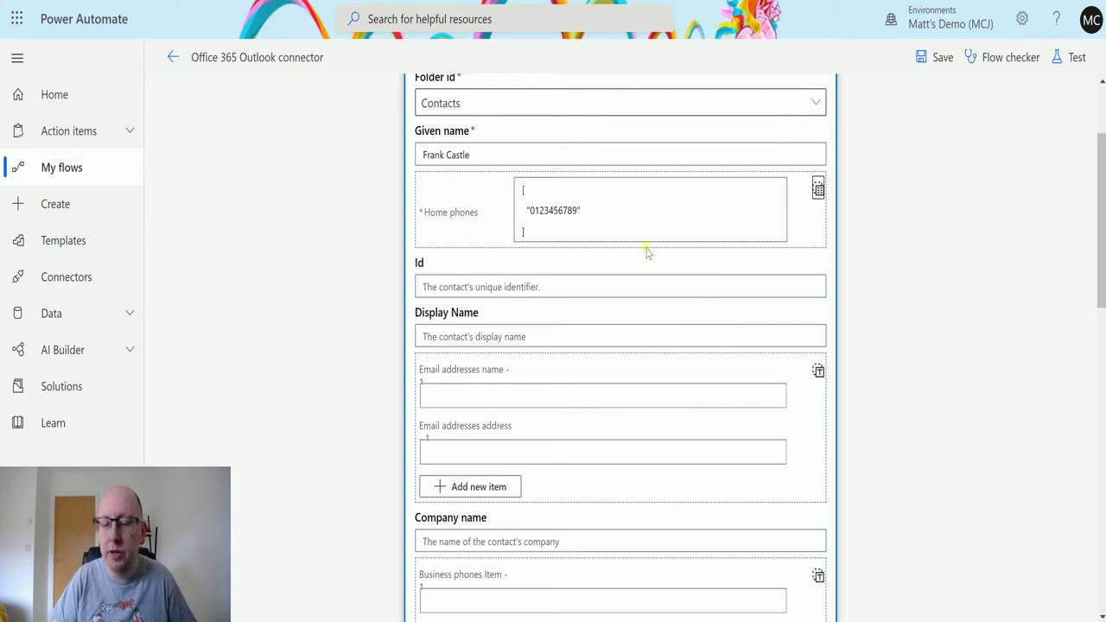
pyautogui.click(818, 189)
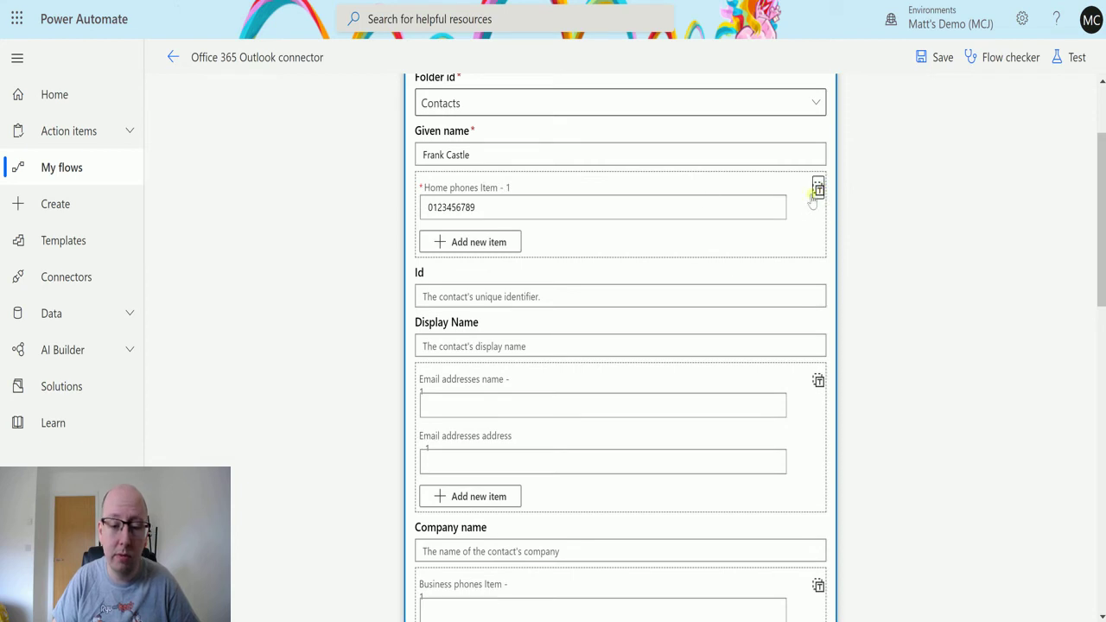
# Enter the contact's short display name and type their e-mail address into the email entry
pyautogui.scroll(-1, 536, 190)
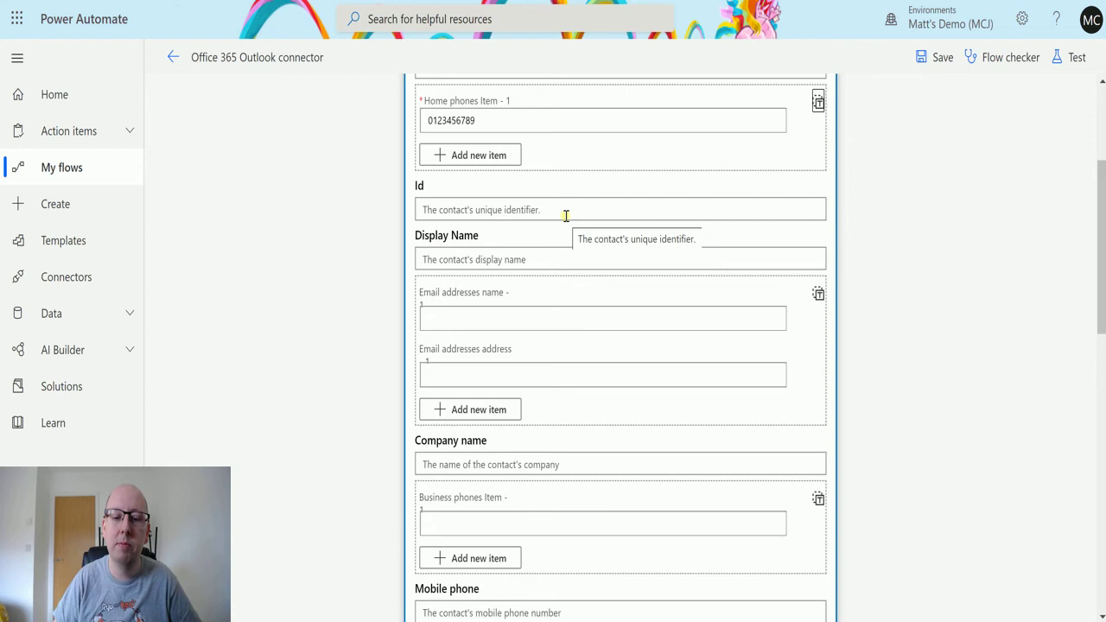
pyautogui.click(544, 258)
pyautogui.write('Frank')
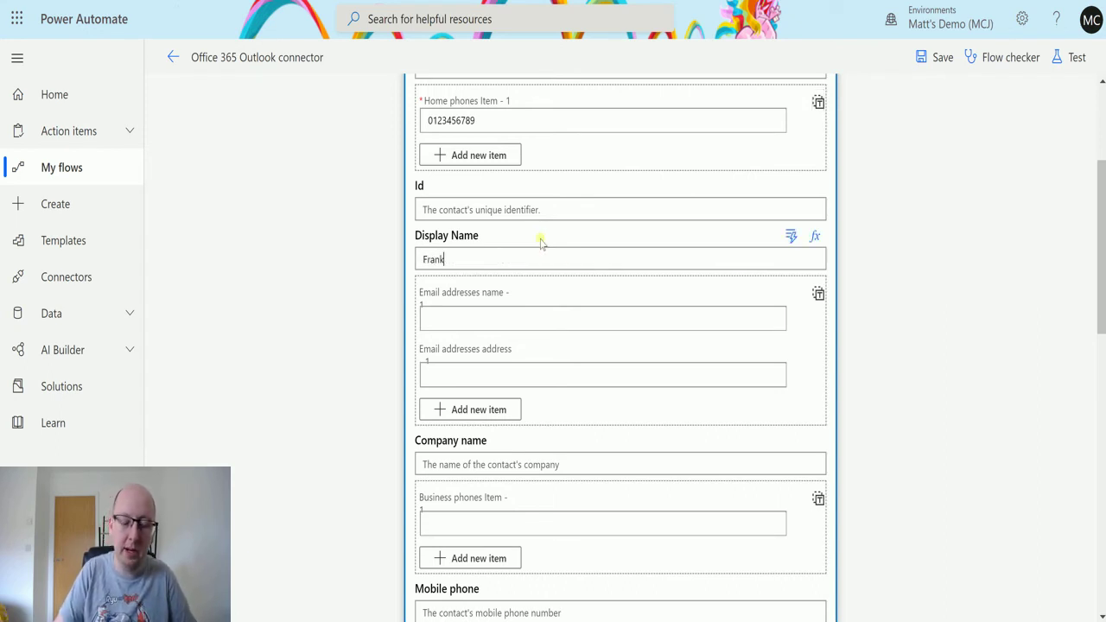
pyautogui.write('ie C')
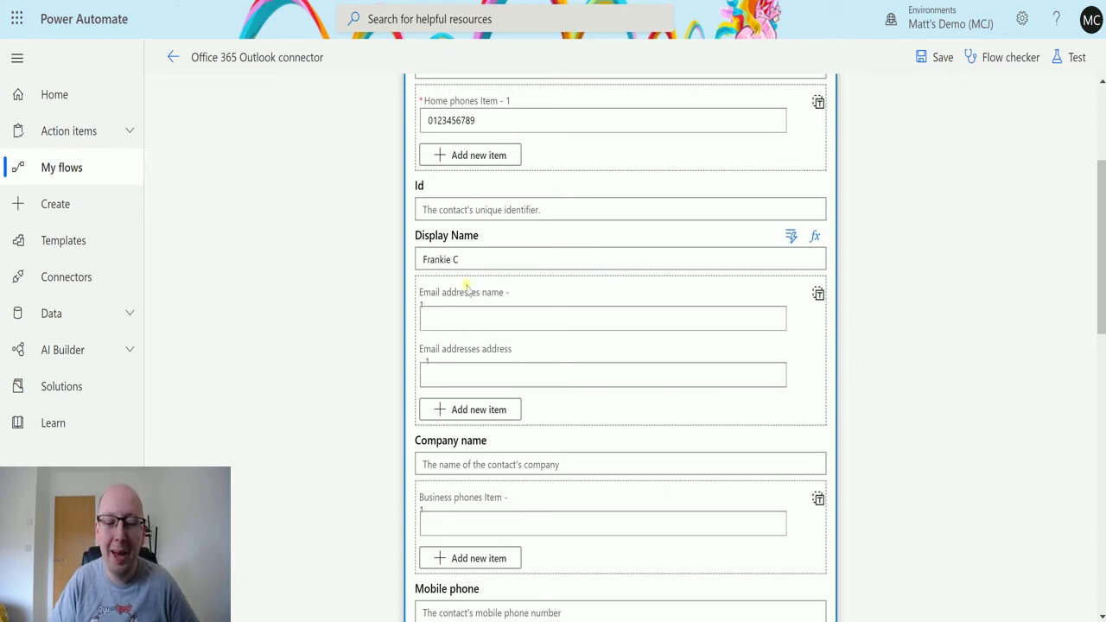
pyautogui.click(488, 322)
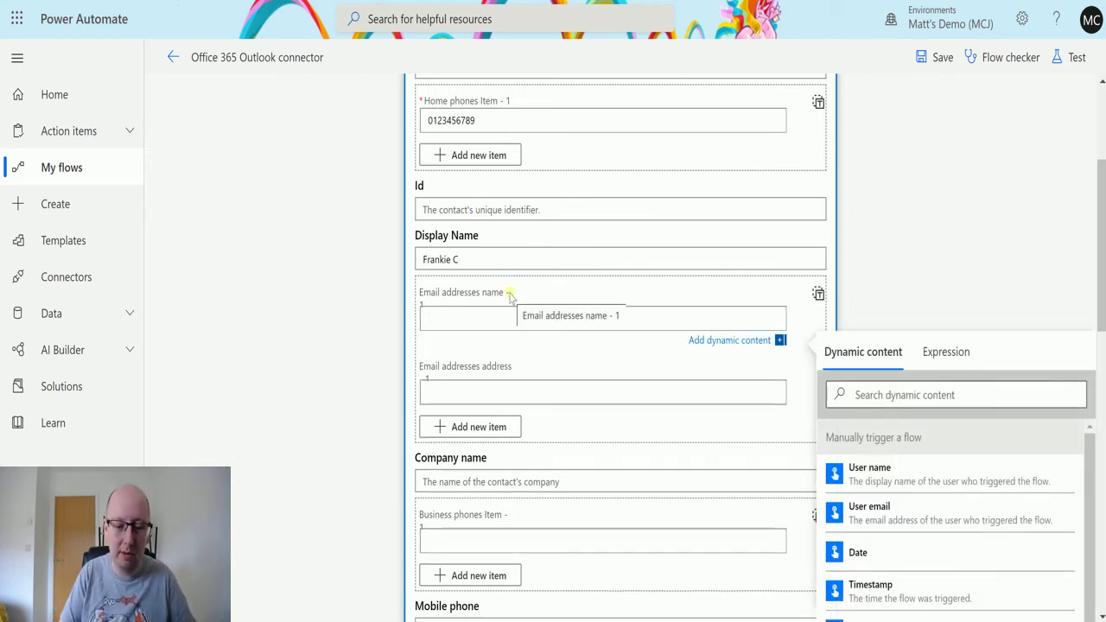
pyautogui.write('frank')
pyautogui.press('BackSpace')
pyautogui.press('BackSpace')
pyautogui.press('BackSpace')
pyautogui.press('BackSpace')
pyautogui.press('BackSpace')
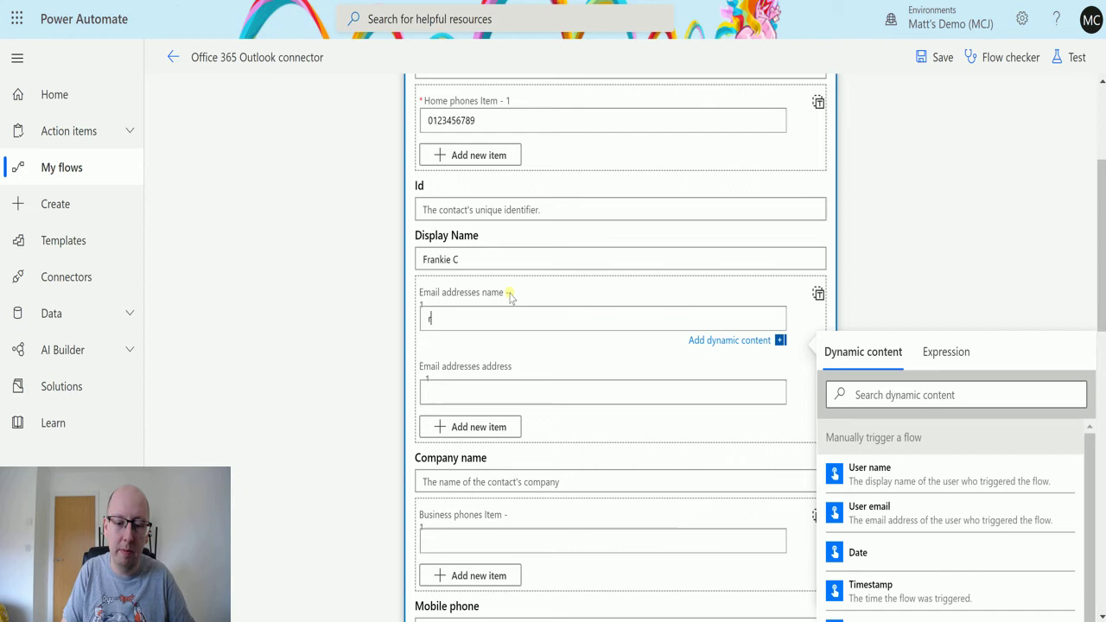
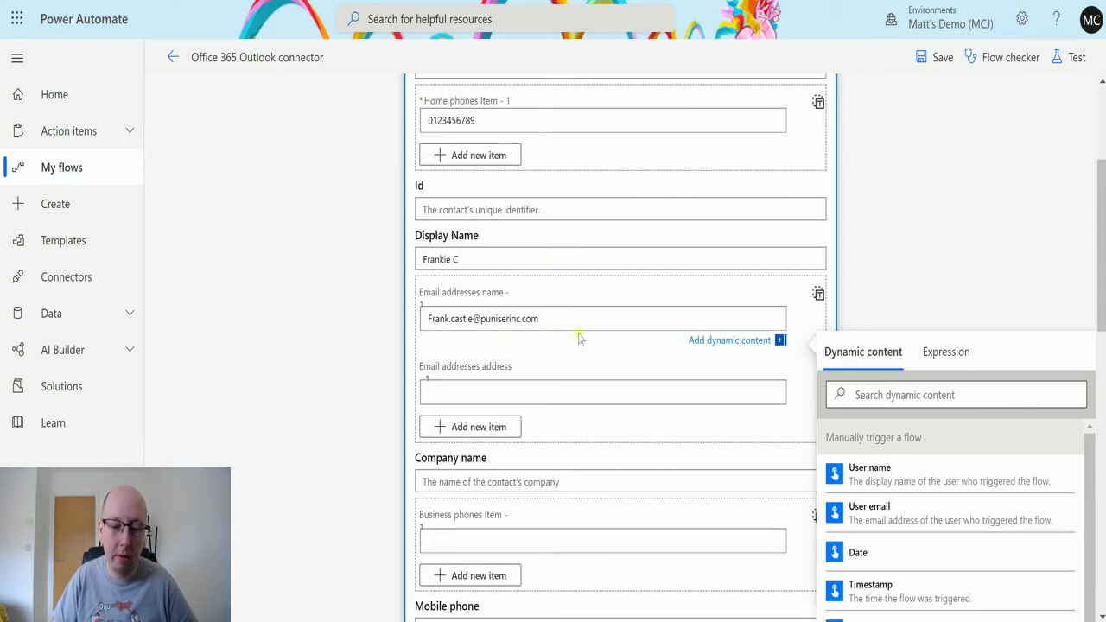
# Move the e-mail into the email entry's address field and give the entry a short name
pyautogui.moveTo(565, 321); pyautogui.dragTo(386, 324)
pyautogui.hotkey('ctrl', 'c')
pyautogui.press('BackSpace')
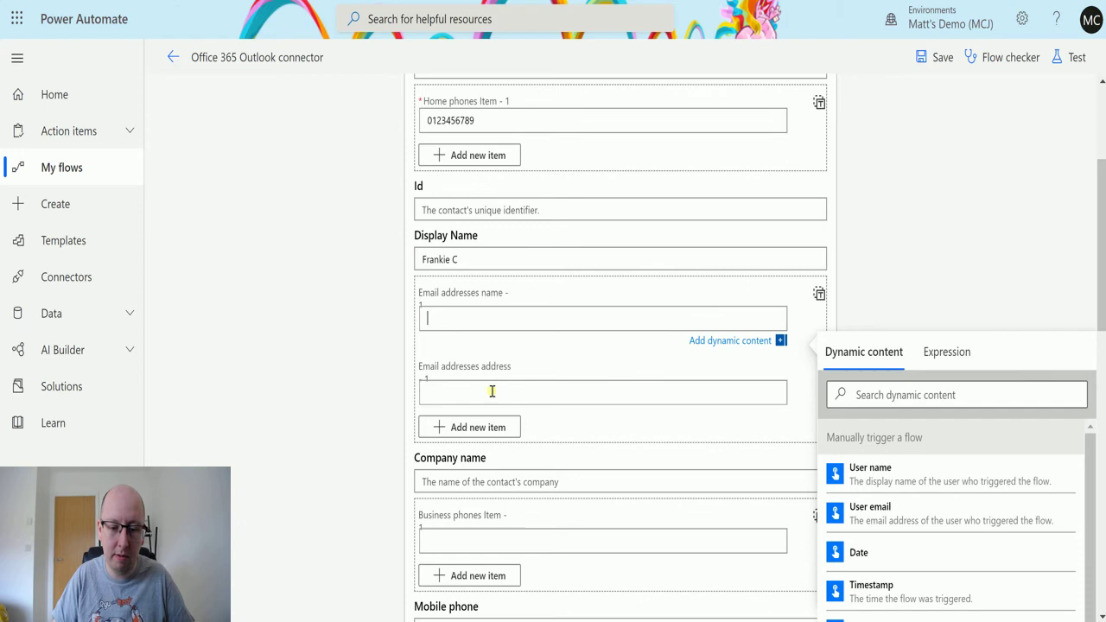
pyautogui.click(491, 391)
pyautogui.hotkey('ctrl', 'v')
pyautogui.click(551, 319)
pyautogui.write('Frank')
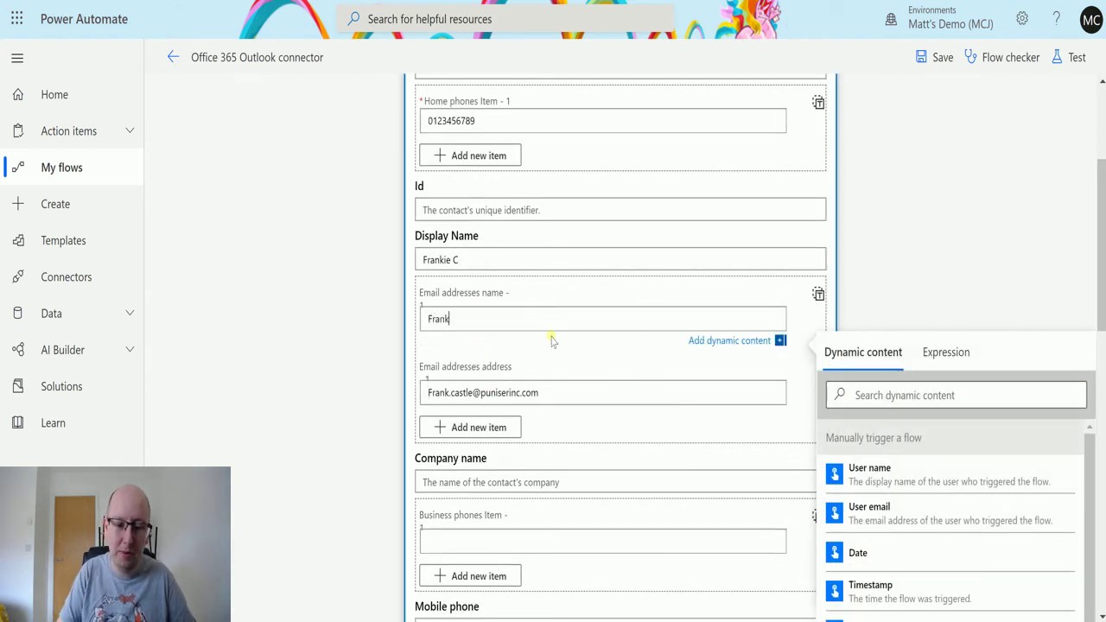
pyautogui.write(' C')
pyautogui.scroll(-1, 596, 366)
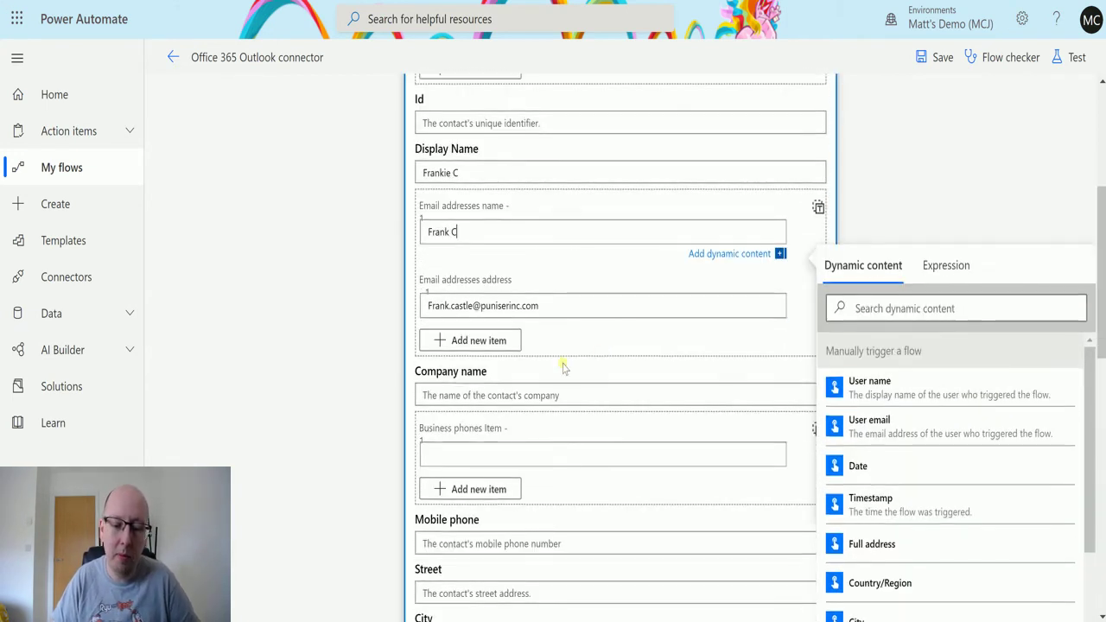
# Set the contact's Company name to Punisher Inc
pyautogui.click(516, 399)
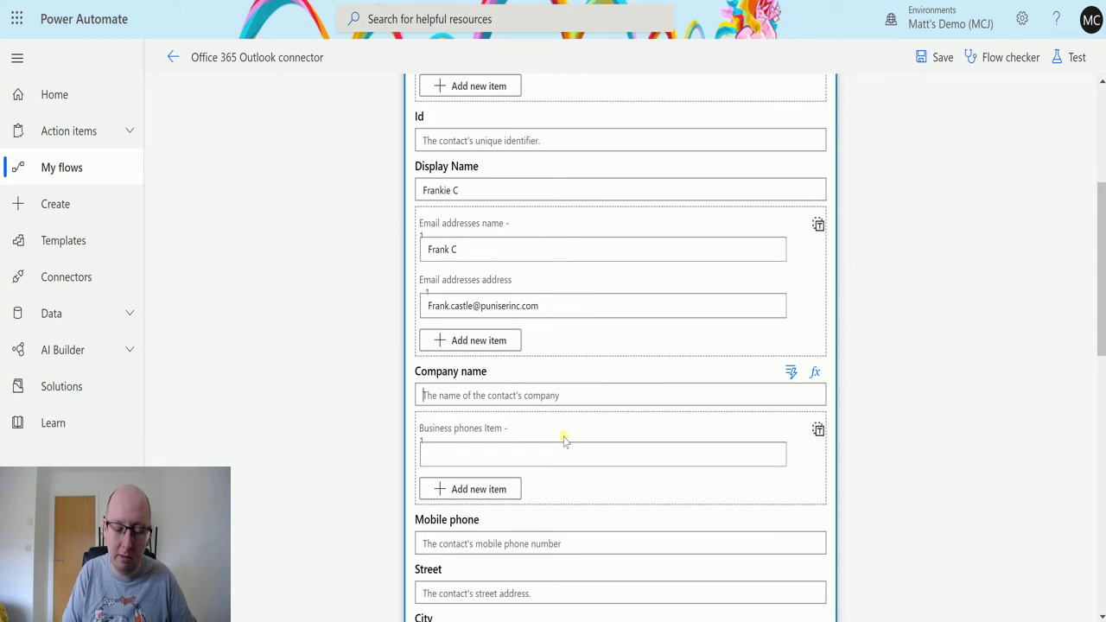
pyautogui.write('Punisher')
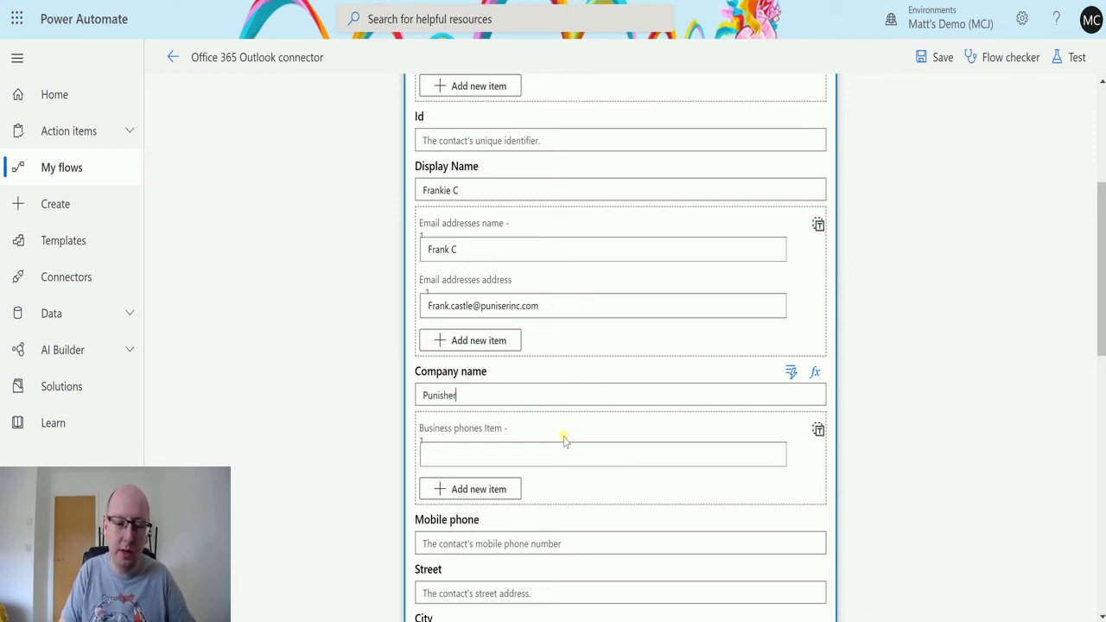
pyautogui.write(' Inc')
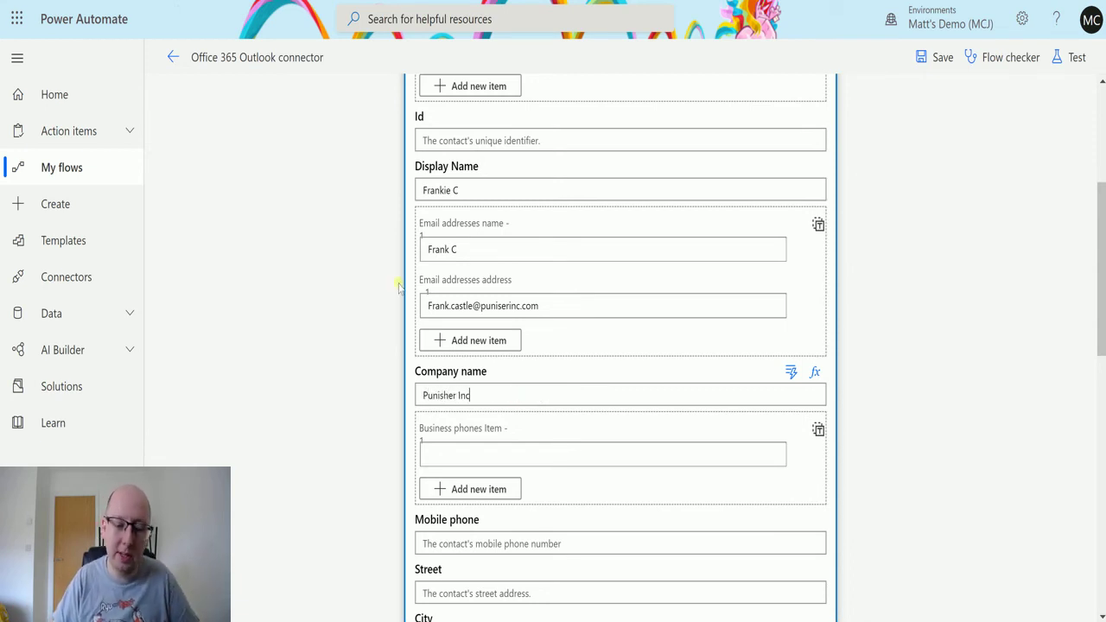
pyautogui.scroll(-2, 563, 440)
pyautogui.scroll(-2, 519, 367)
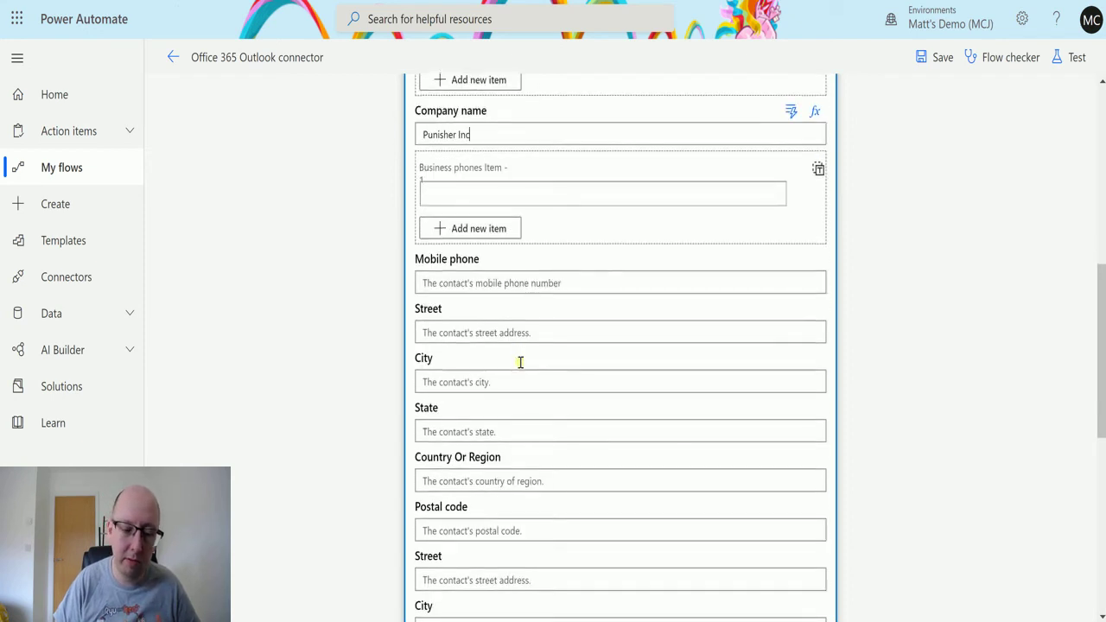
pyautogui.scroll(-5, 511, 272)
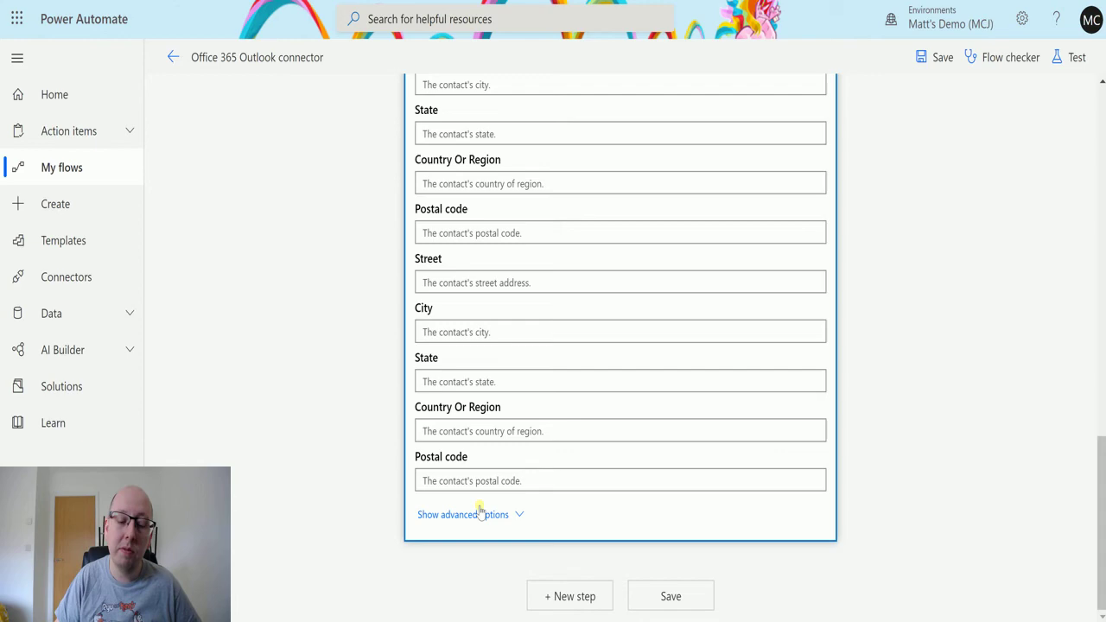
# Show the advanced contact fields and scroll back to the top of the action
pyautogui.click(477, 516)
pyautogui.scroll(6, 587, 323)
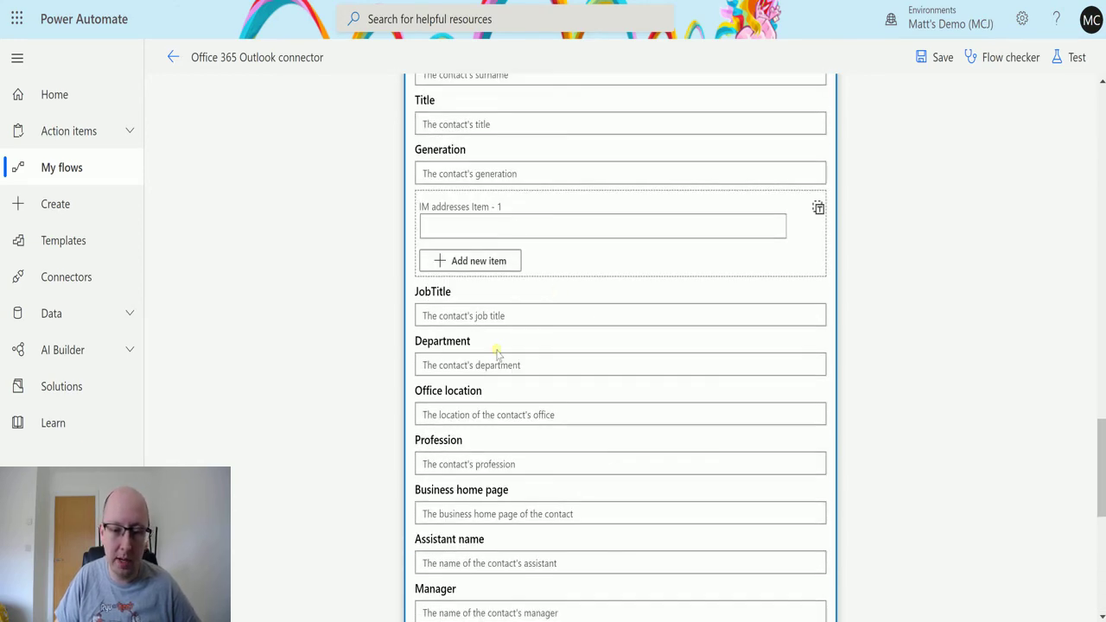
pyautogui.scroll(5, 498, 354)
pyautogui.scroll(-1, 549, 368)
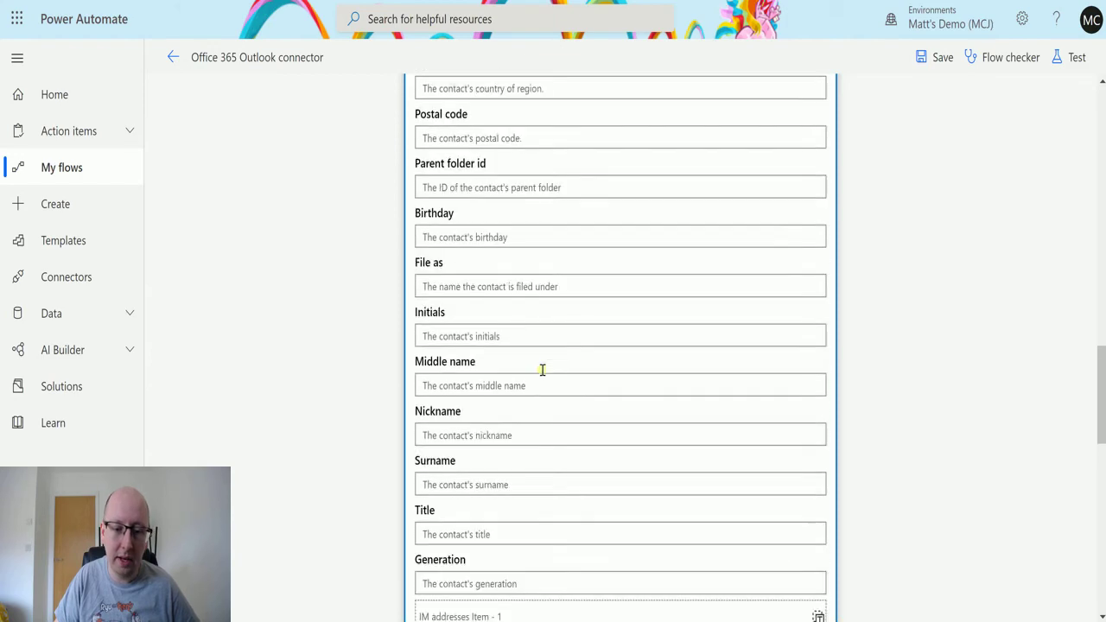
pyautogui.scroll(2, 549, 368)
pyautogui.scroll(-6, 553, 370)
pyautogui.scroll(-7, 557, 374)
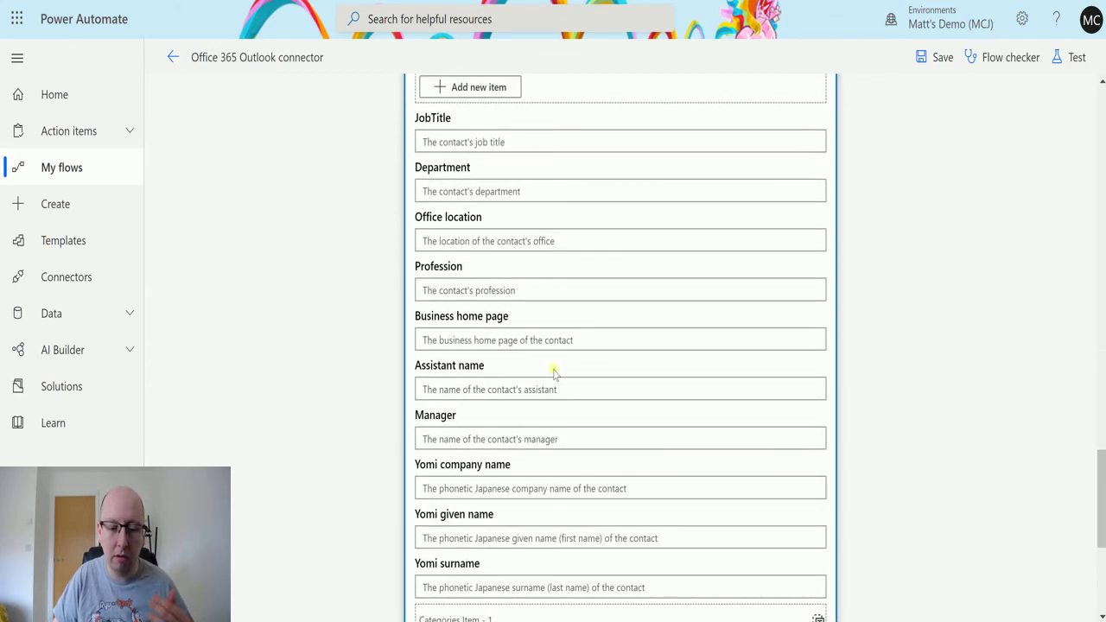
pyautogui.scroll(2, 554, 380)
pyautogui.scroll(20, 553, 380)
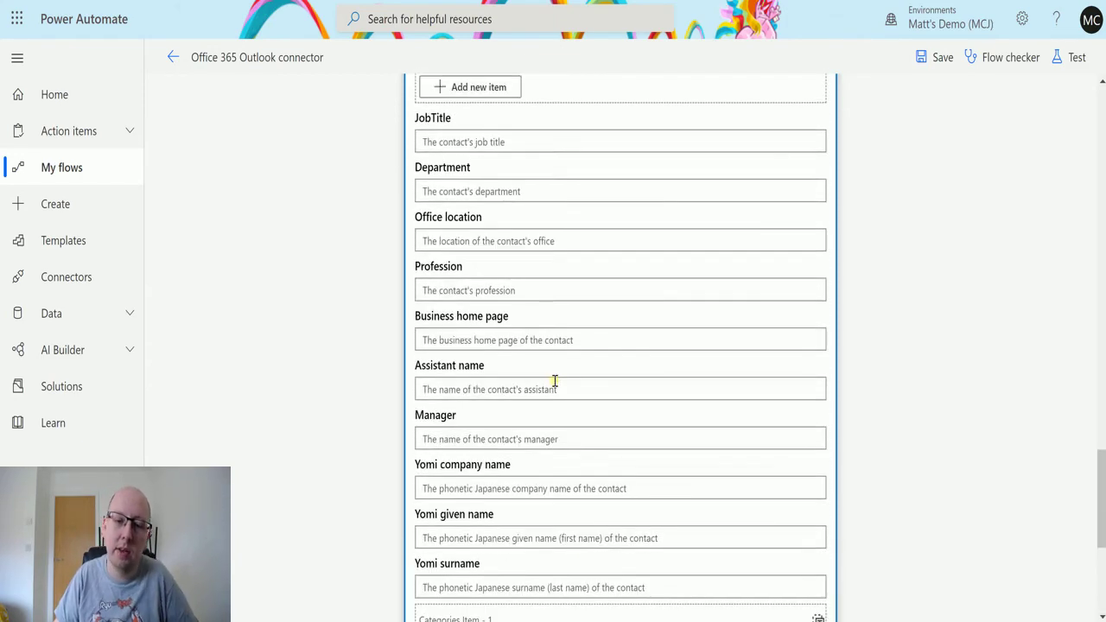
pyautogui.scroll(3, 543, 371)
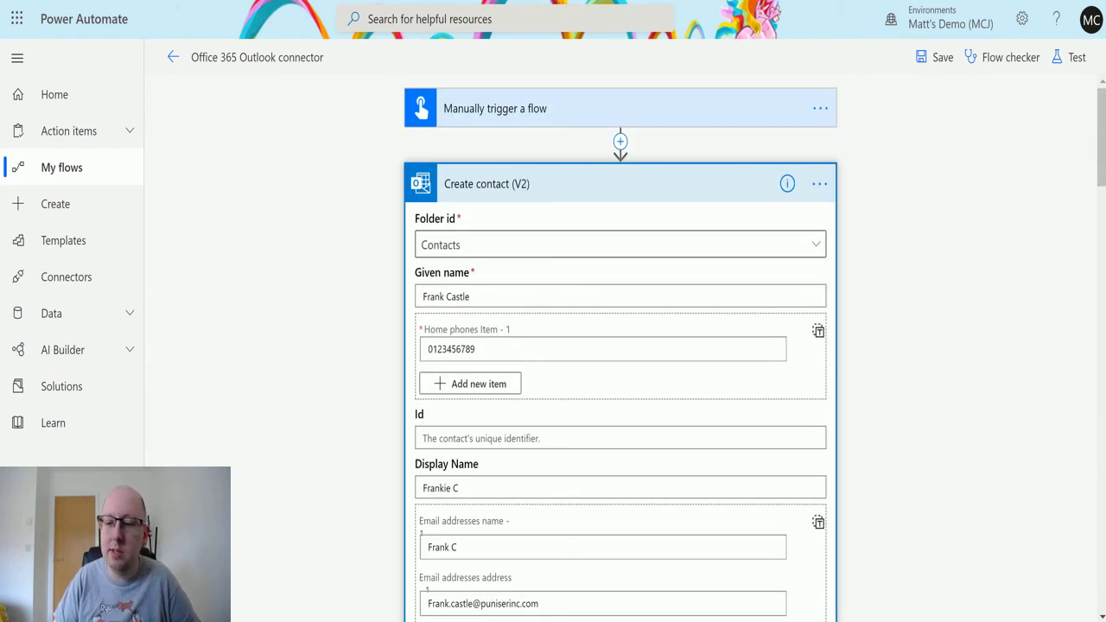
# Save and test-run the flow with the manual trigger
pyautogui.click(1076, 61)
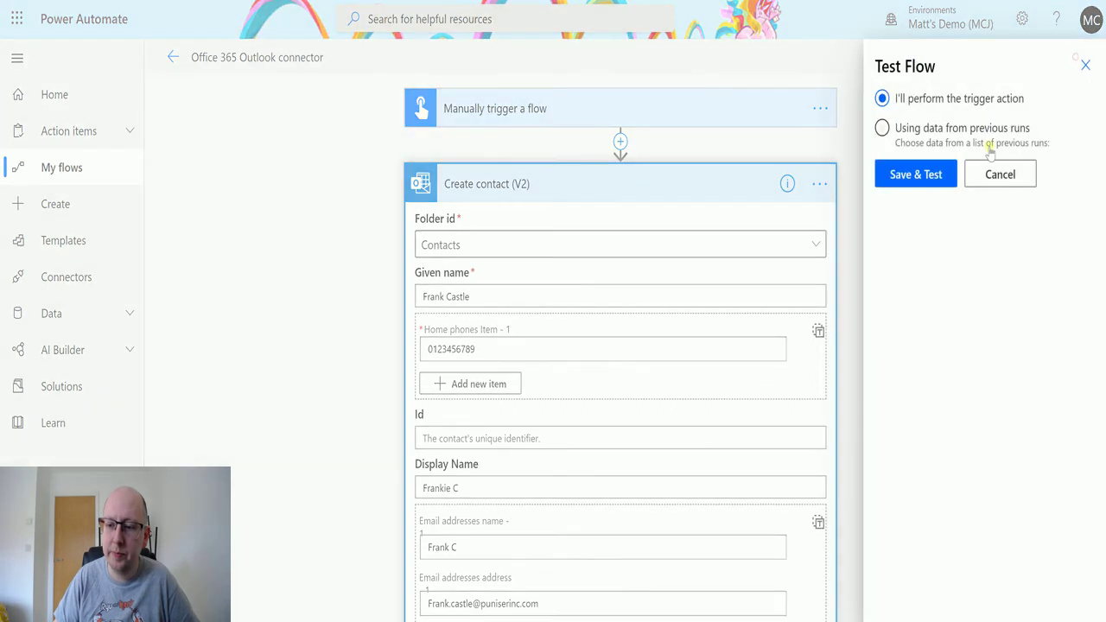
pyautogui.click(932, 173)
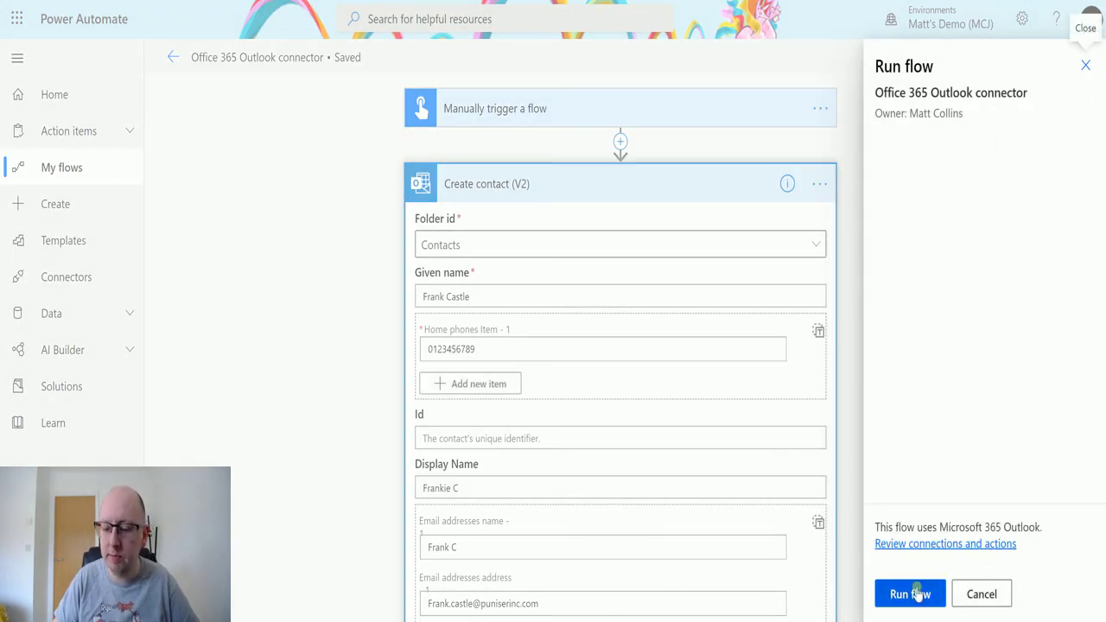
pyautogui.click(914, 595)
pyautogui.click(904, 594)
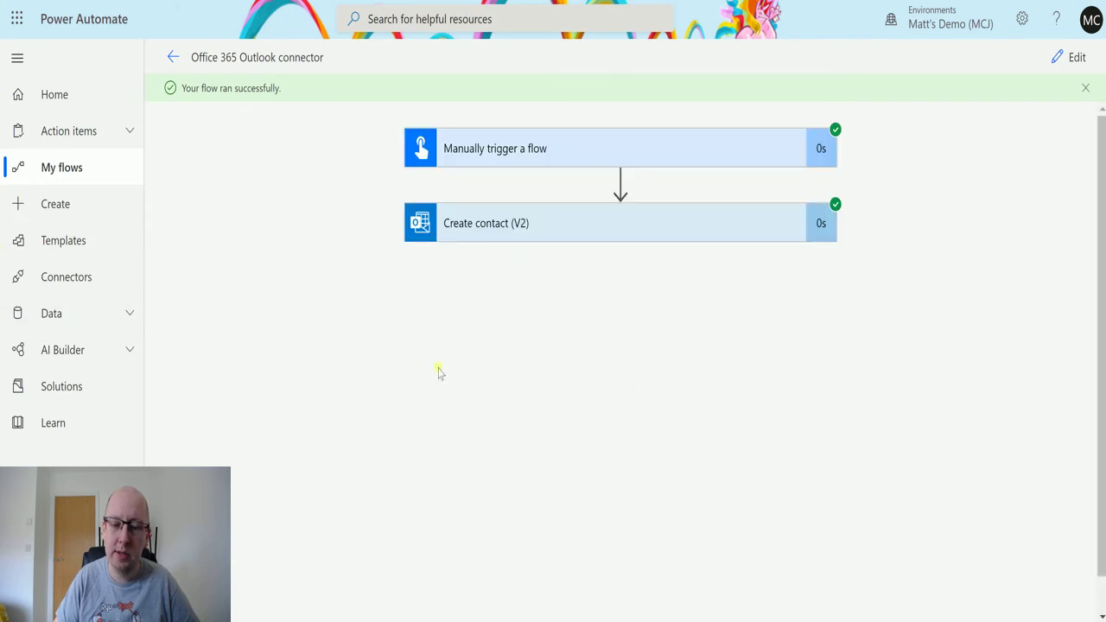
# Expand the successful Create contact (V2) step and review its recorded inputs
pyautogui.click(619, 235)
pyautogui.scroll(-3, 596, 302)
pyautogui.scroll(-4, 596, 328)
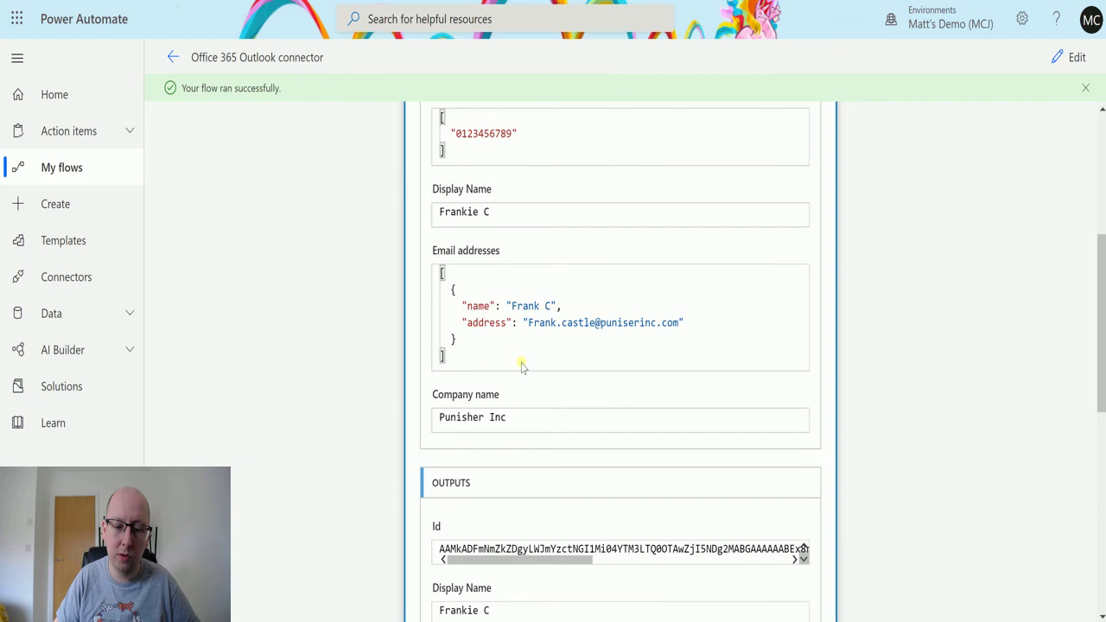
pyautogui.scroll(2, 652, 398)
pyautogui.scroll(5, 654, 404)
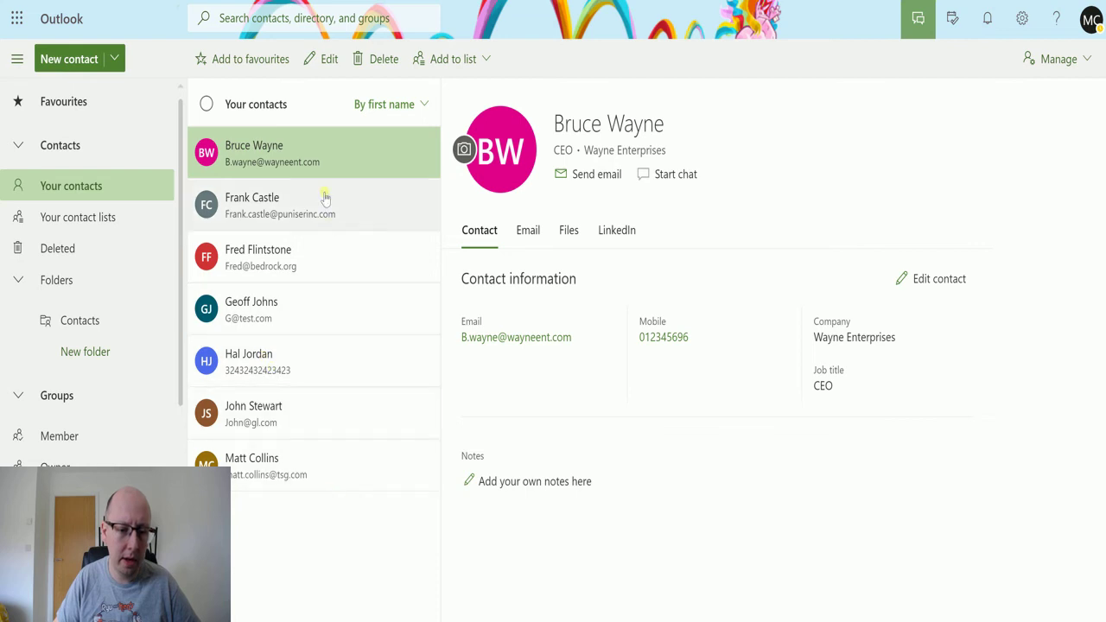
# Open the new contact in Outlook and check its e-mail, home phone and company Punisher Inc
pyautogui.click(270, 204)
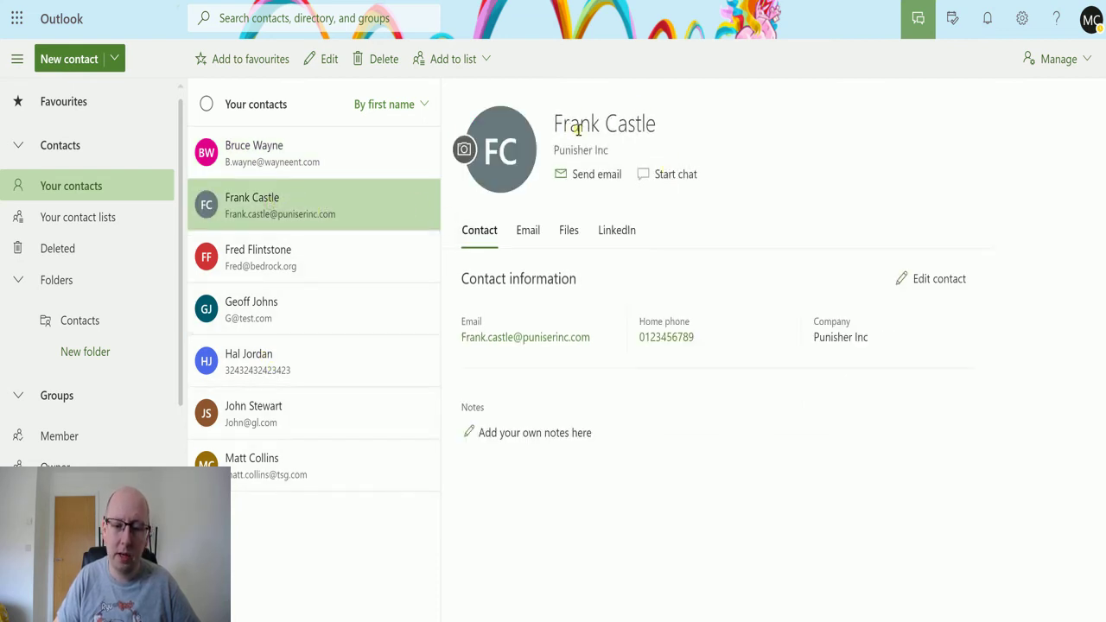
pyautogui.click(527, 230)
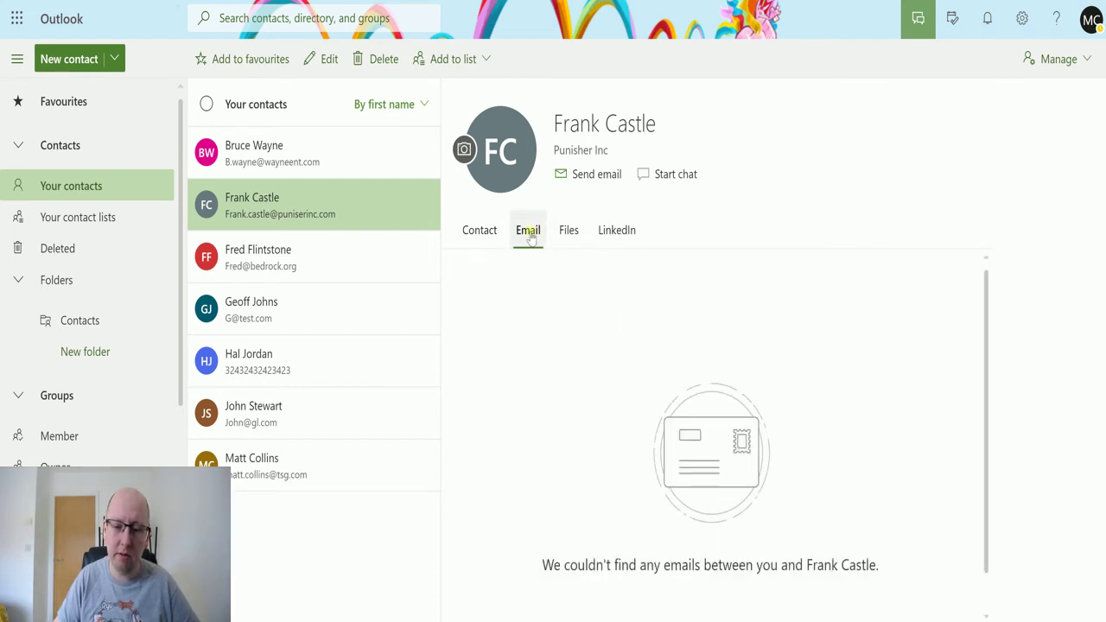
pyautogui.click(485, 232)
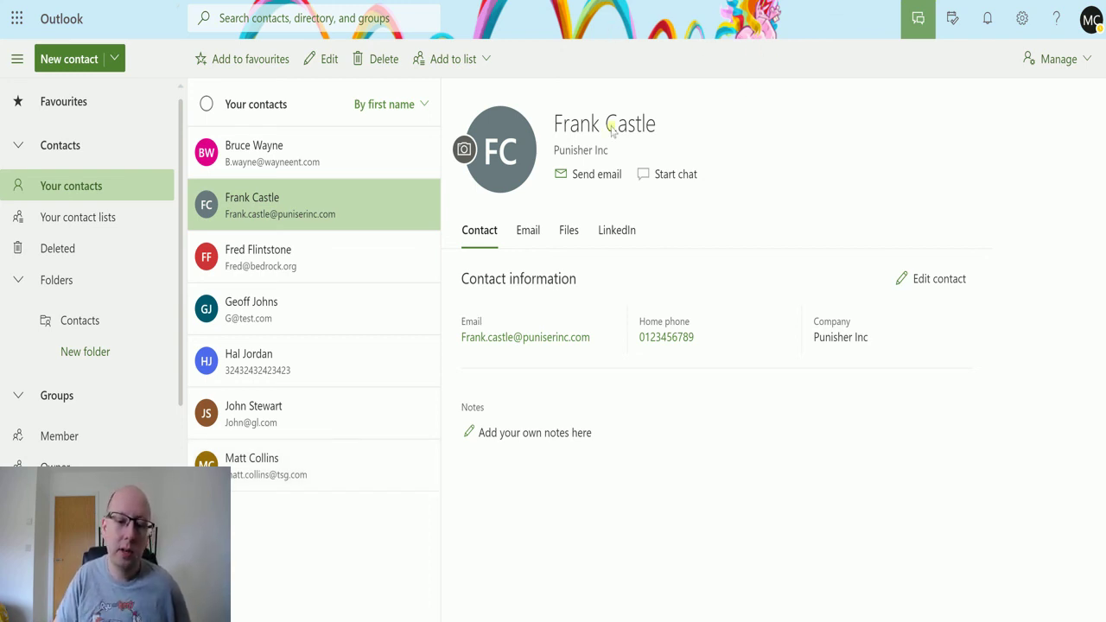
# Switch back to the flow run and scroll through the Create contact (V2) inputs
pyautogui.hotkey('ctrl', 'Tab')
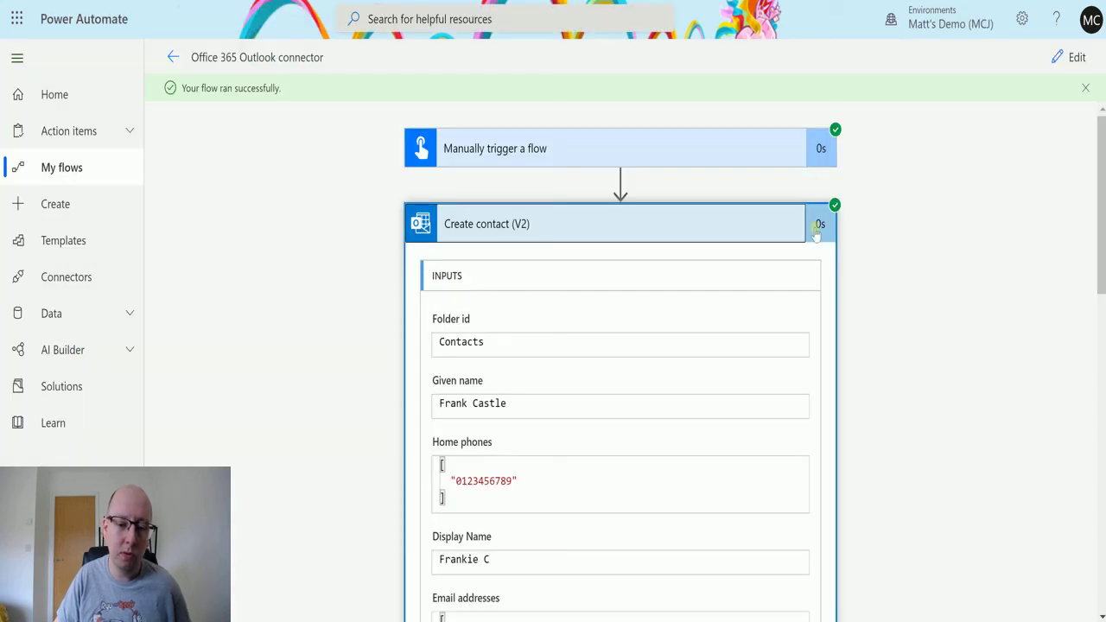
pyautogui.scroll(-1, 817, 232)
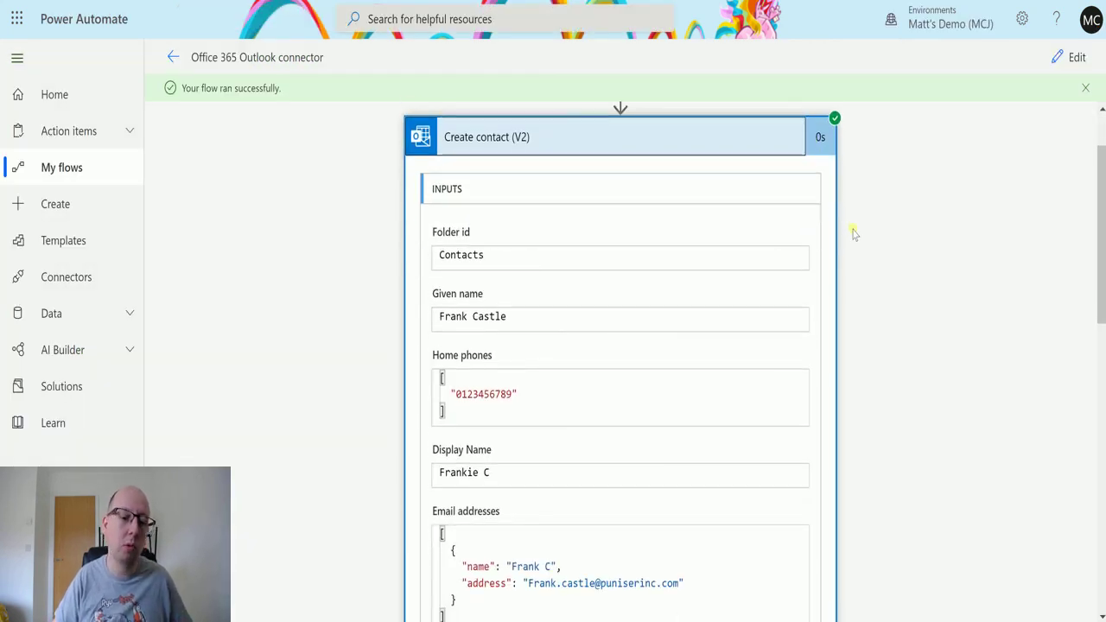